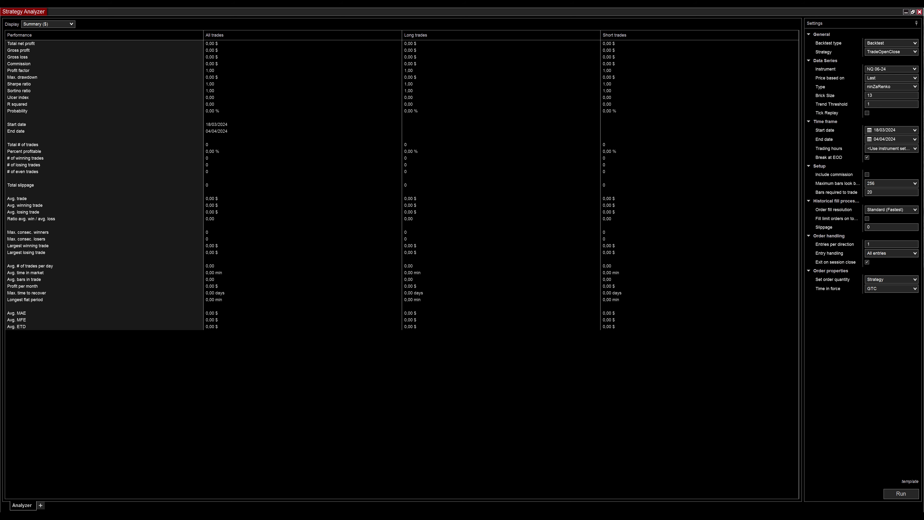
- Switch to the NQ 06-24 chart and draw a small ellipse around the first blue bars rising from the 19:39 low
{"action": "mouse_move", "coordinate": [196, 517]}
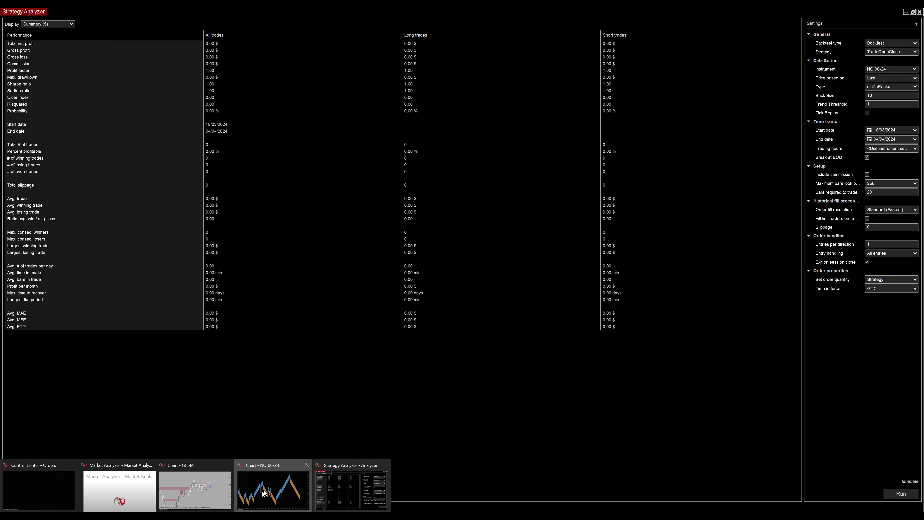
{"action": "left_click", "coordinate": [264, 493]}
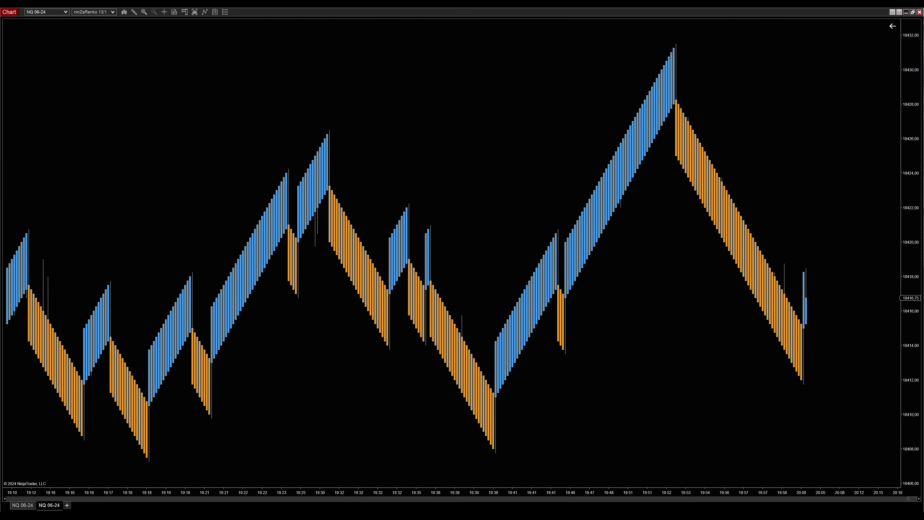
{"action": "left_click_drag", "start_coordinate": [910, 109], "coordinate": [910, 223]}
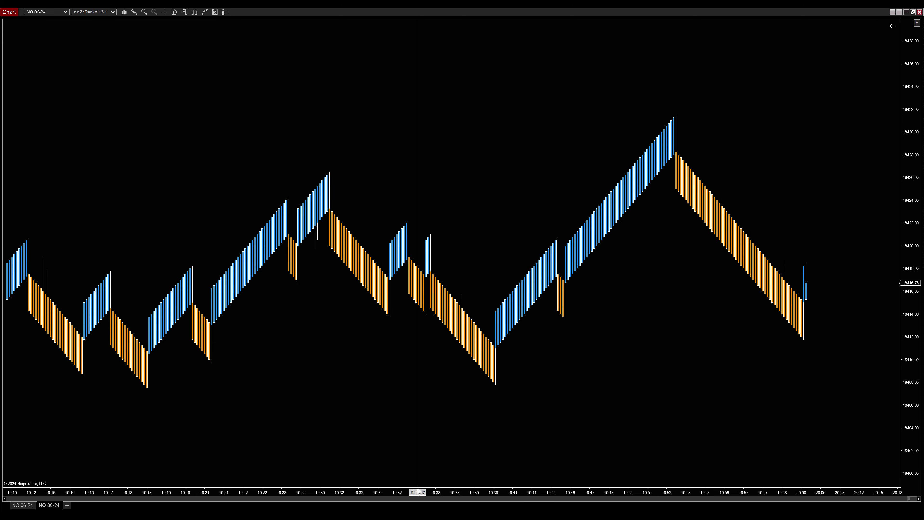
{"action": "left_click_drag", "start_coordinate": [419, 492], "coordinate": [399, 465]}
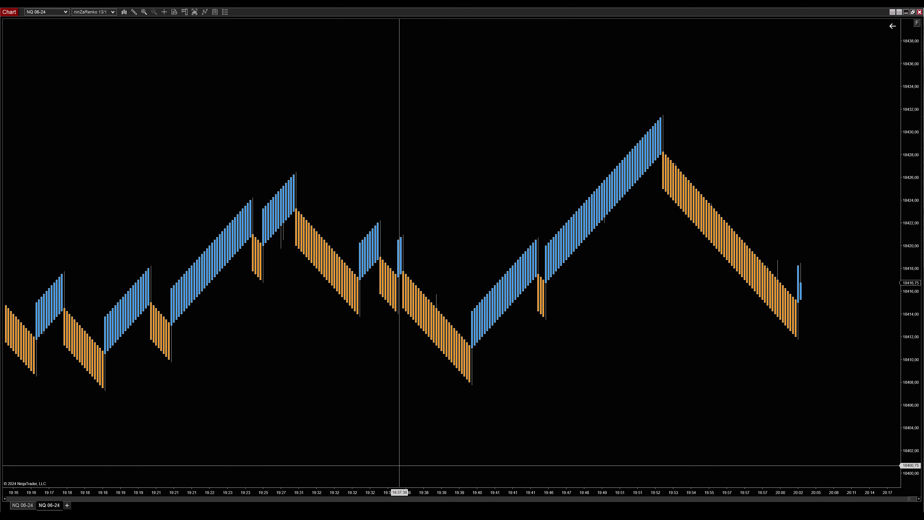
{"action": "left_click", "coordinate": [134, 14]}
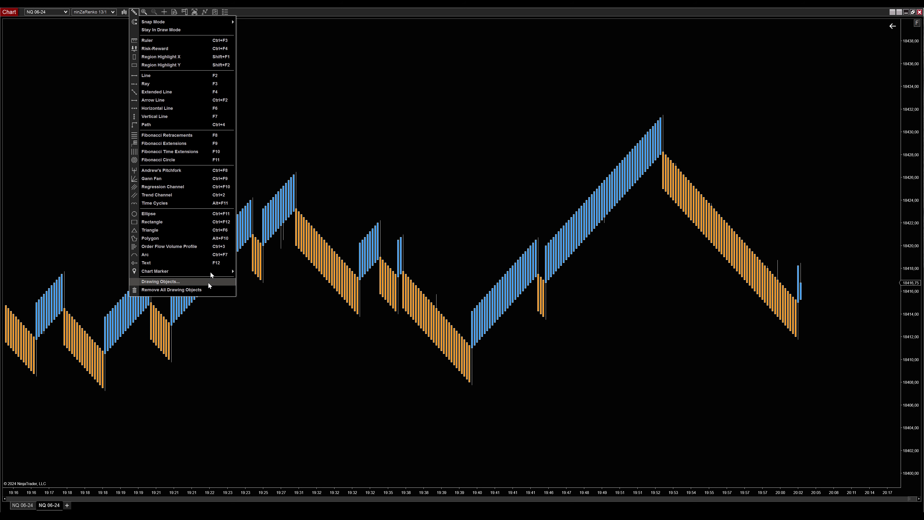
{"action": "left_click", "coordinate": [177, 214]}
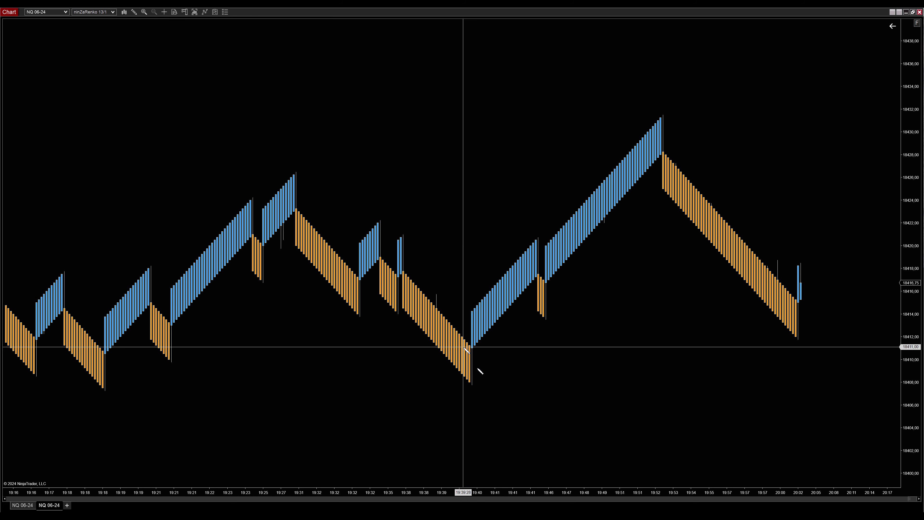
{"action": "left_click_drag", "start_coordinate": [467, 309], "coordinate": [482, 327]}
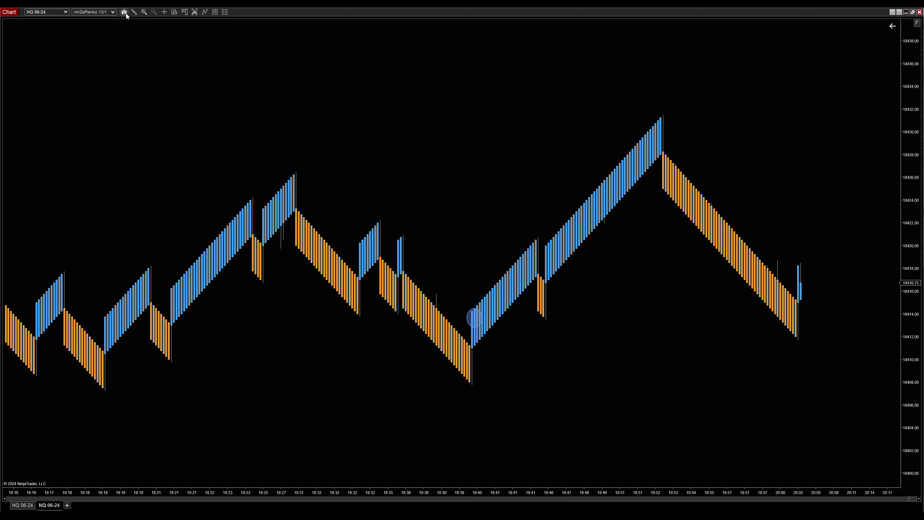
- Draw a second ellipse around the short orange pullback near 19:45
{"action": "left_click", "coordinate": [133, 12]}
{"action": "left_click", "coordinate": [165, 213]}
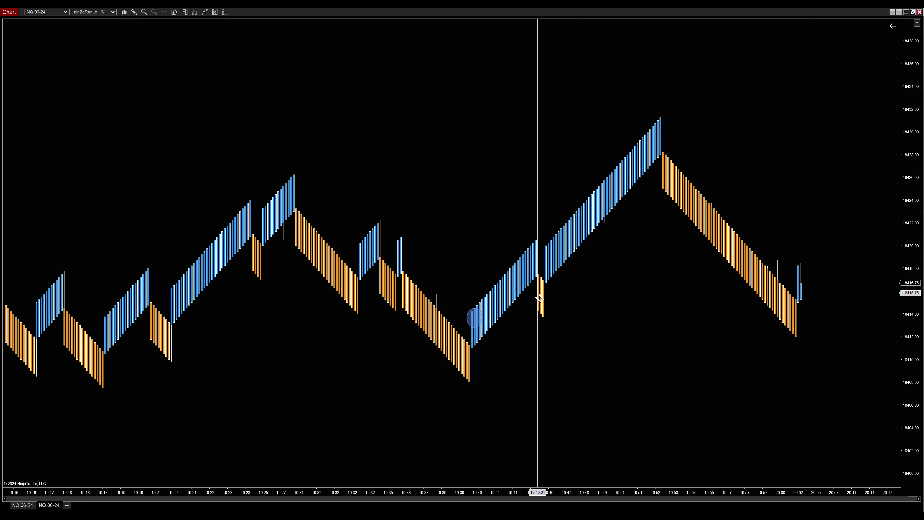
{"action": "left_click_drag", "start_coordinate": [536, 298], "coordinate": [548, 314]}
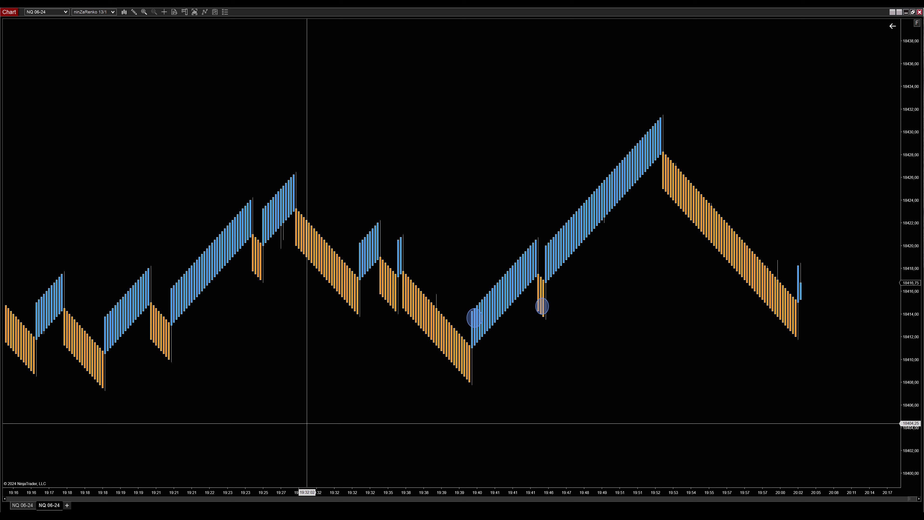
- Return to the Strategy Analyzer and run the TradeOpenClose backtest on NQ 06-24
{"action": "left_click", "coordinate": [906, 12]}
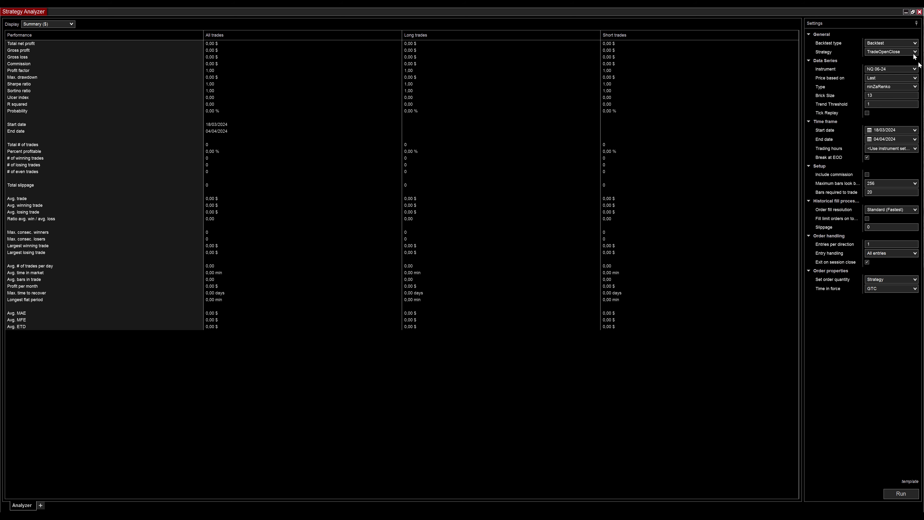
{"action": "left_click", "coordinate": [880, 70]}
{"action": "left_click", "coordinate": [877, 104]}
{"action": "left_click", "coordinate": [890, 494]}
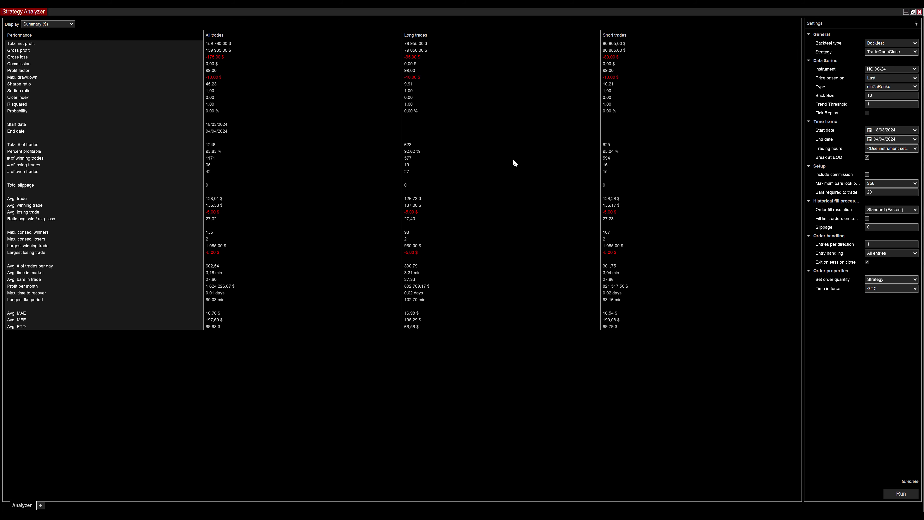
- Examine gross profit and loss, drawdown, profit factor, trade count, percent profitable and profit per month in the backtest summary
{"action": "left_click", "coordinate": [217, 57]}
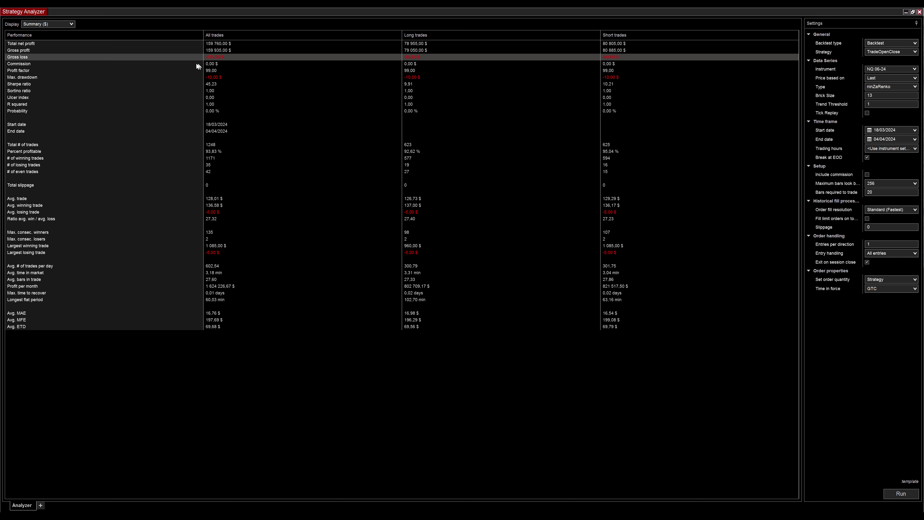
{"action": "left_click", "coordinate": [226, 51]}
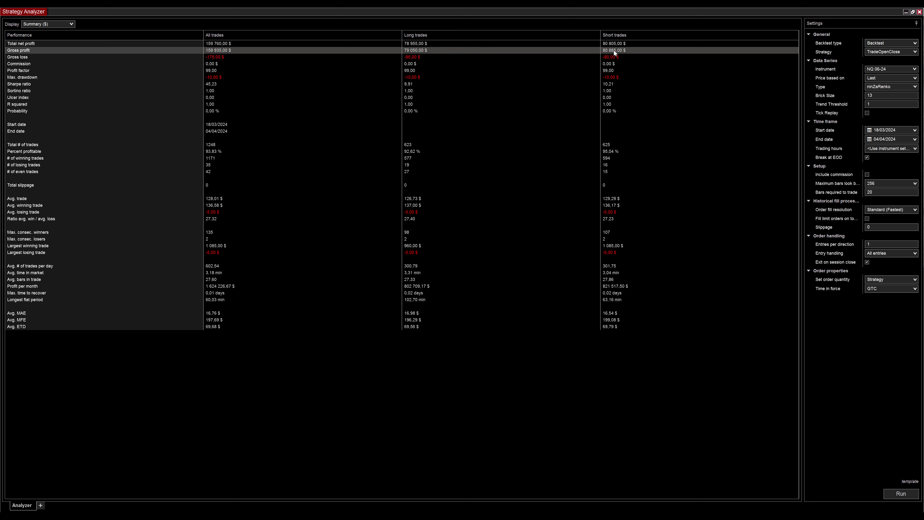
{"action": "left_click", "coordinate": [420, 57]}
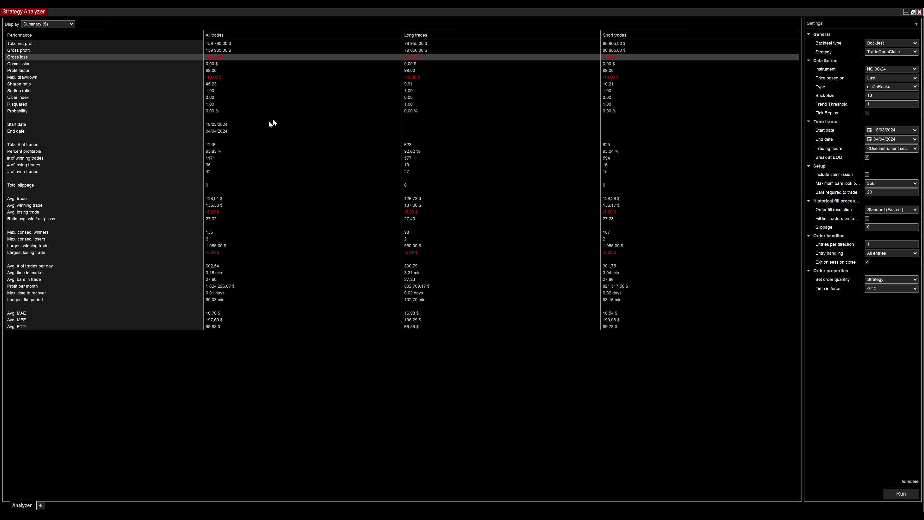
{"action": "left_click", "coordinate": [210, 77]}
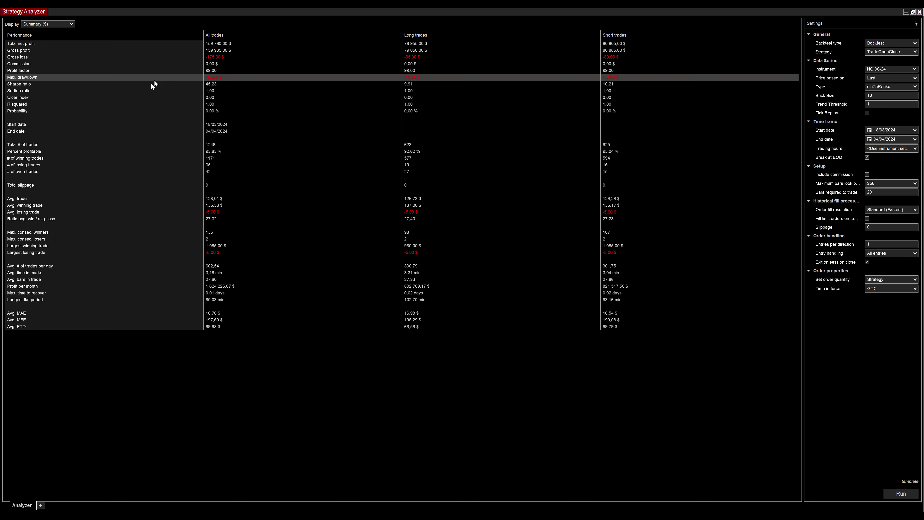
{"action": "left_click", "coordinate": [225, 71]}
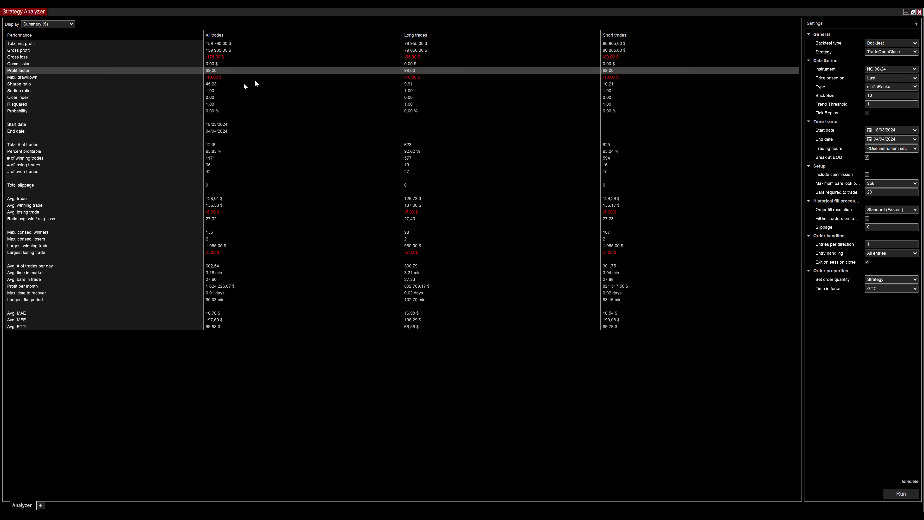
{"action": "left_click", "coordinate": [234, 144]}
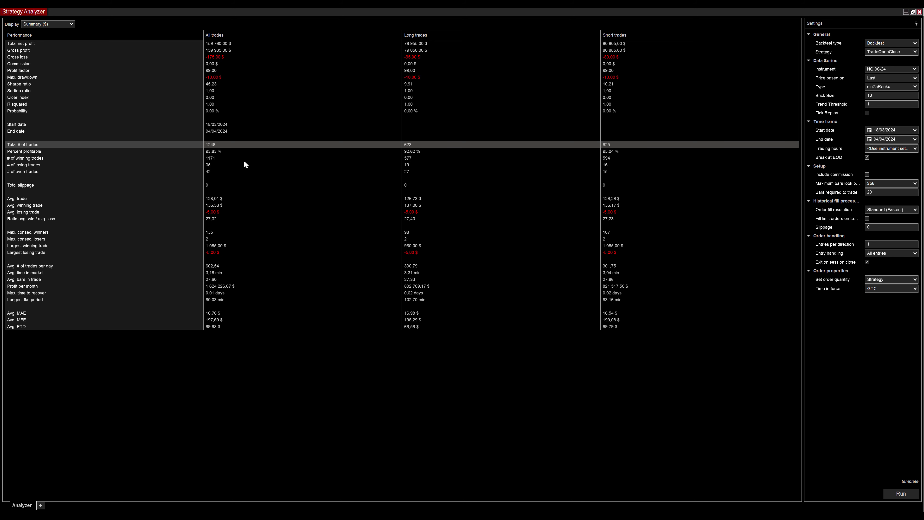
{"action": "left_click", "coordinate": [218, 152]}
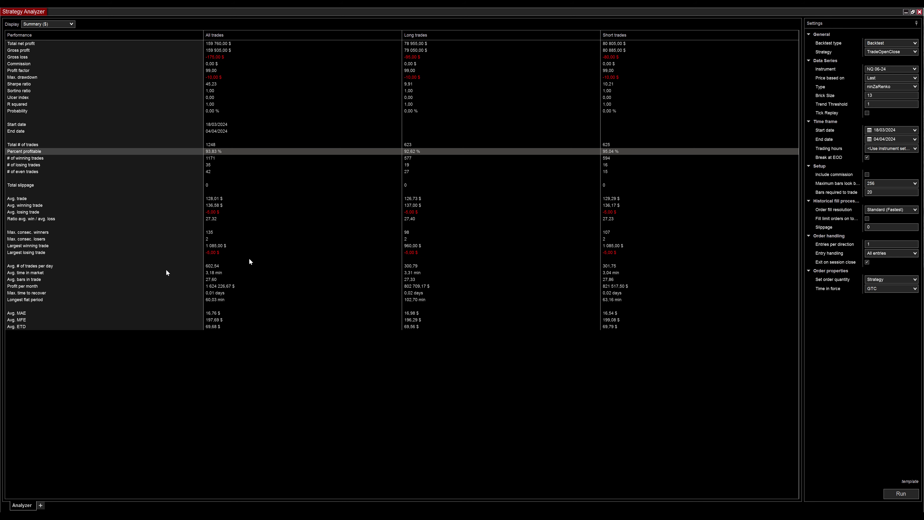
{"action": "left_click", "coordinate": [215, 286]}
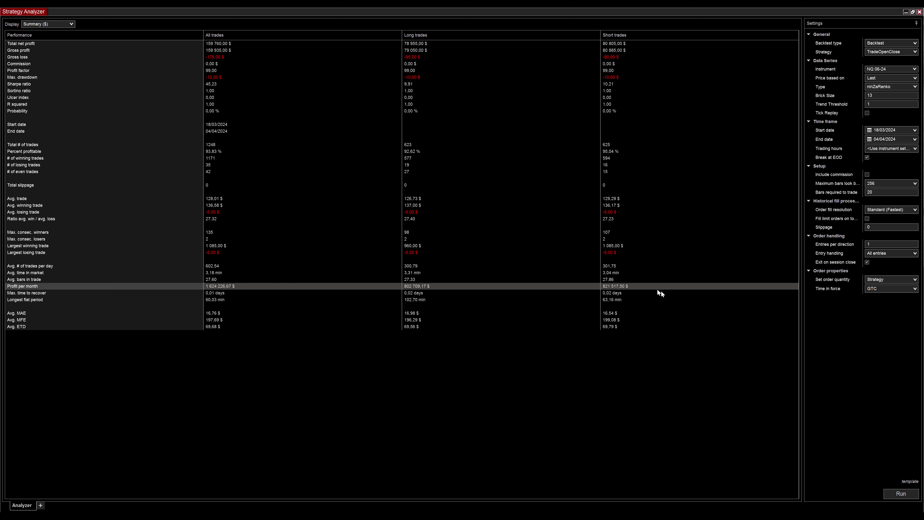
- Show the backtest results in the Analysis display with the cumulative net profit graph
{"action": "left_click", "coordinate": [36, 24]}
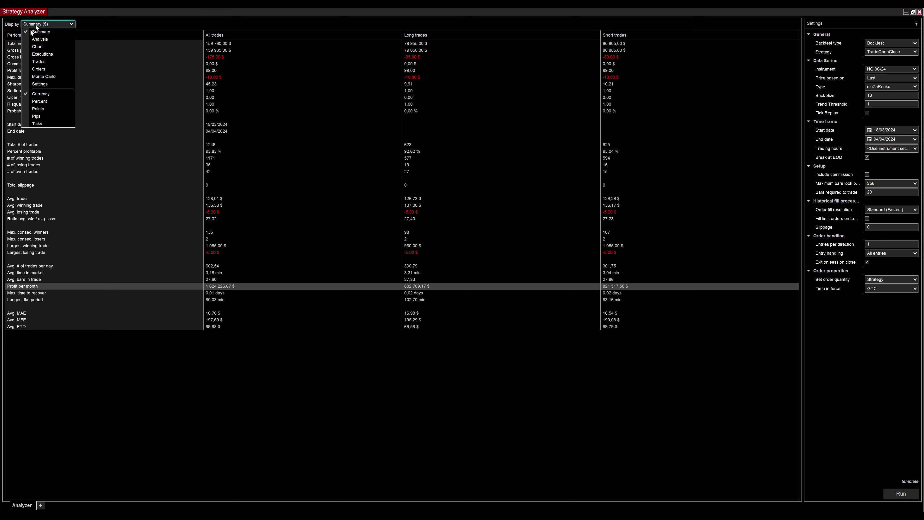
{"action": "left_click", "coordinate": [50, 39]}
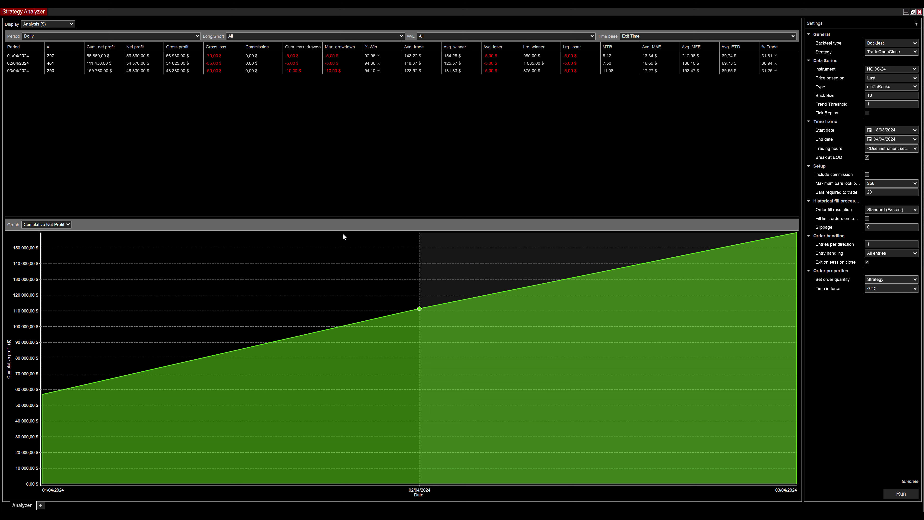
- Display the backtest results as a chart, go to its earliest trades, and enable the Local crosshair
{"action": "left_click", "coordinate": [58, 26]}
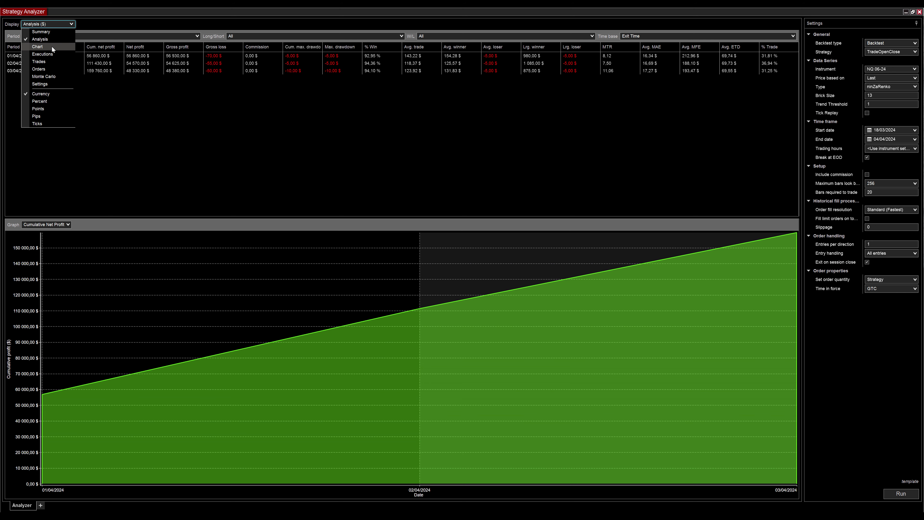
{"action": "left_click", "coordinate": [52, 47]}
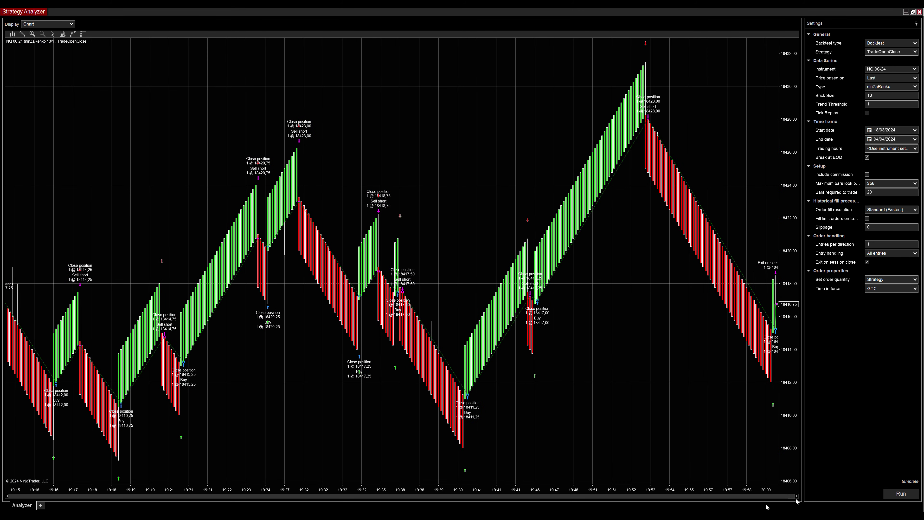
{"action": "left_click_drag", "start_coordinate": [791, 497], "coordinate": [11, 495]}
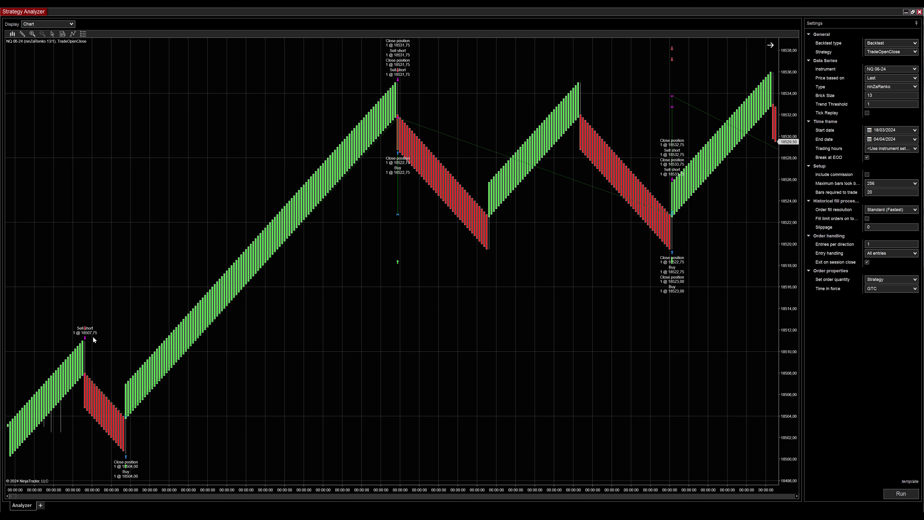
{"action": "left_click", "coordinate": [52, 34]}
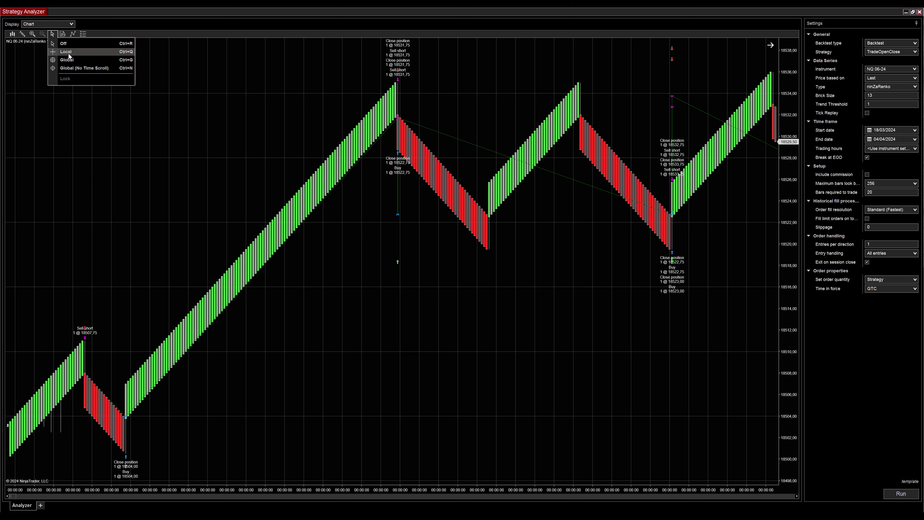
{"action": "left_click", "coordinate": [58, 55]}
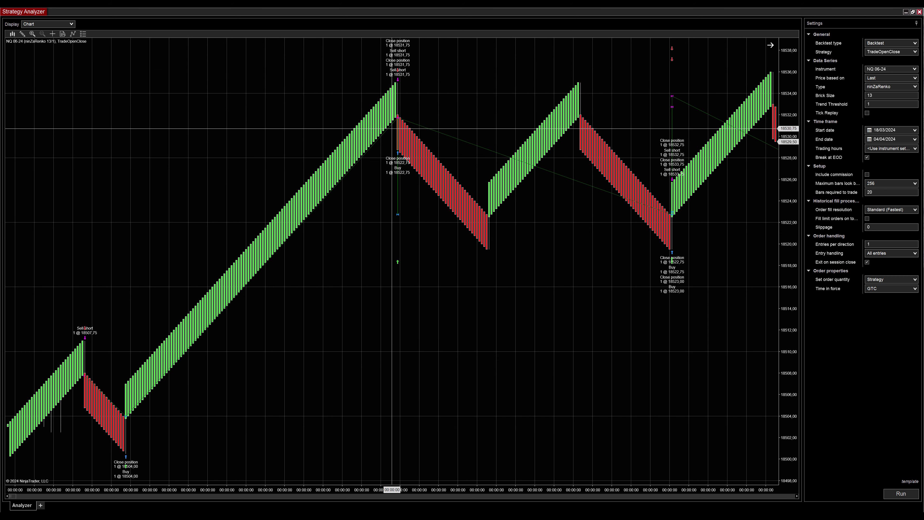
- Examine the strategy's buy, sell short and close position markers bar by bar from the start of the backtest chart
{"action": "scroll", "coordinate": [396, 136], "scroll_direction": "up", "scroll_amount": 4}
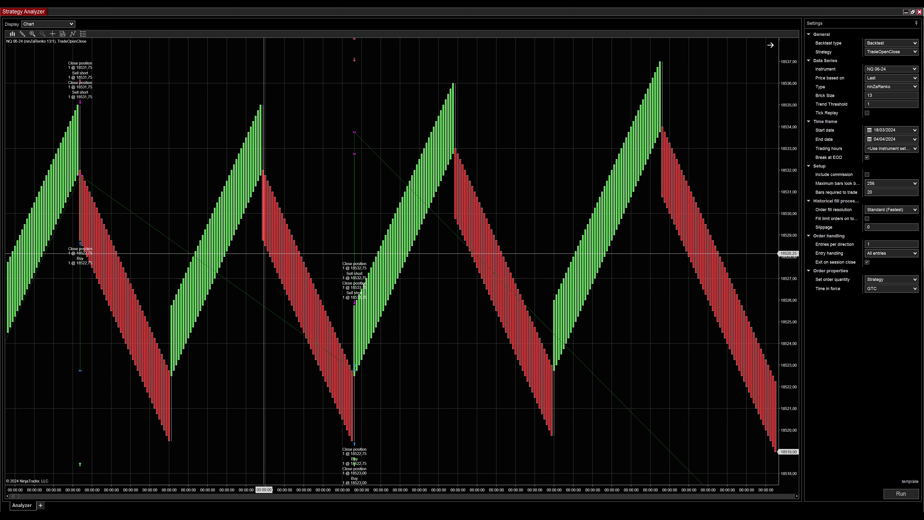
{"action": "left_click_drag", "start_coordinate": [786, 139], "coordinate": [786, 270]}
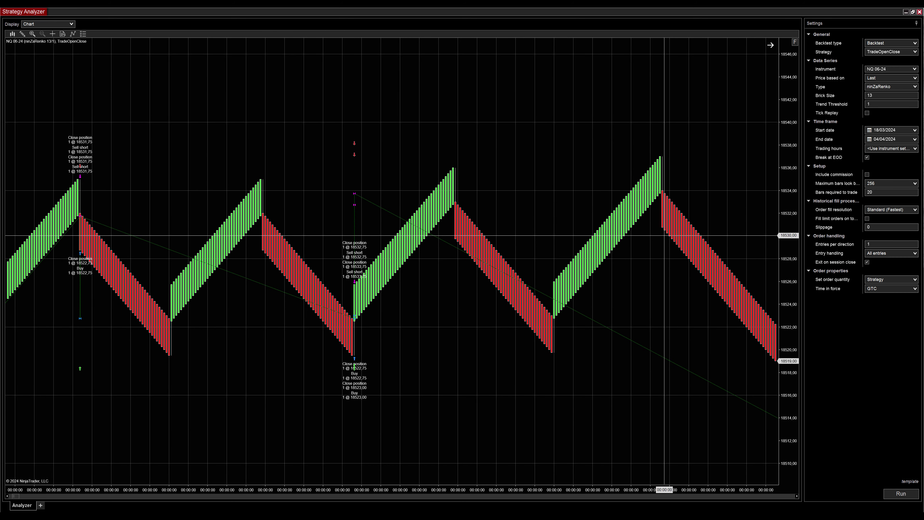
{"action": "scroll", "coordinate": [664, 235], "scroll_direction": "down", "scroll_amount": 10}
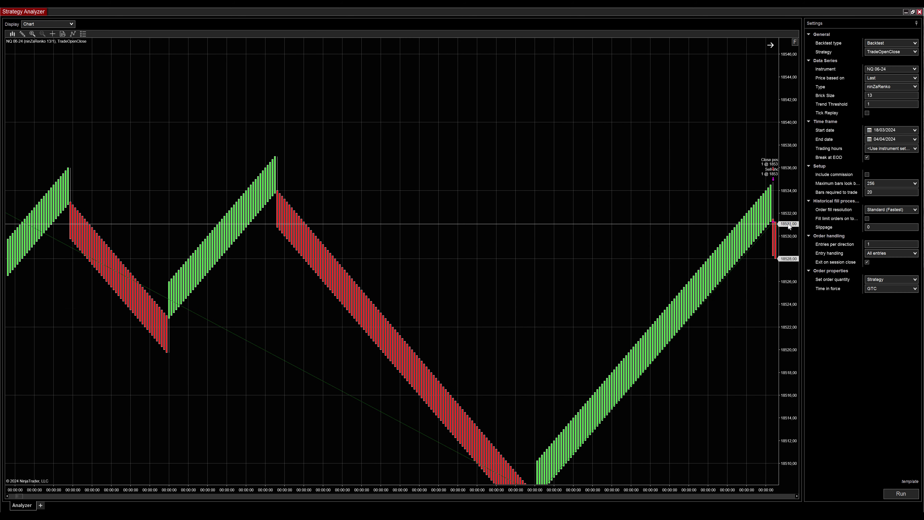
{"action": "left_click_drag", "start_coordinate": [788, 223], "coordinate": [407, 353]}
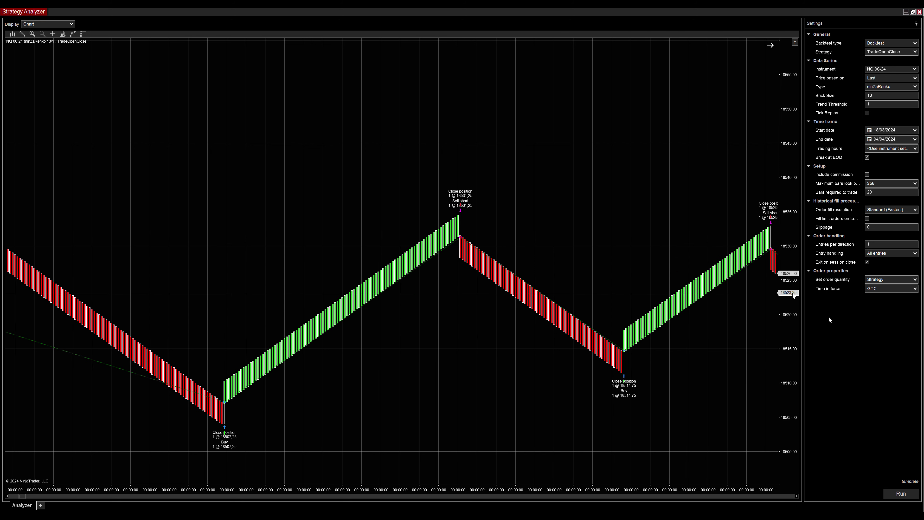
{"action": "left_click_drag", "start_coordinate": [742, 378], "coordinate": [284, 381]}
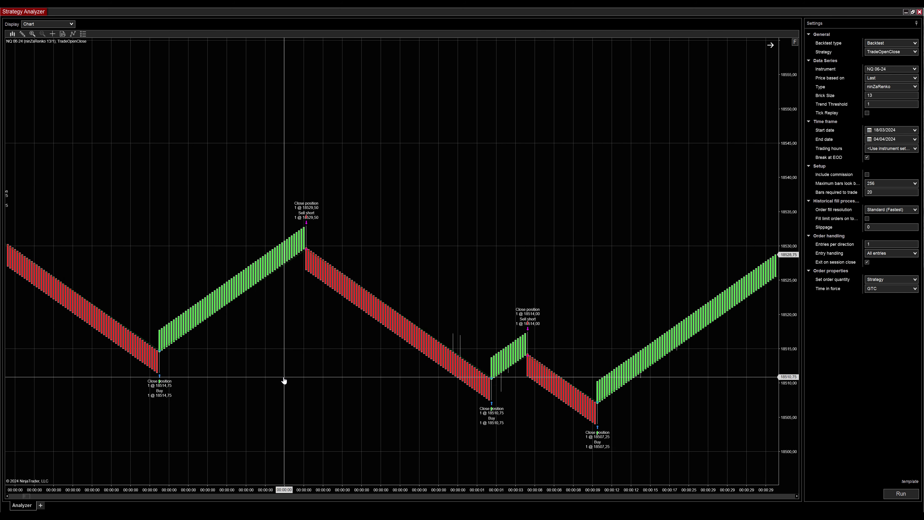
{"action": "left_click_drag", "start_coordinate": [565, 268], "coordinate": [255, 235]}
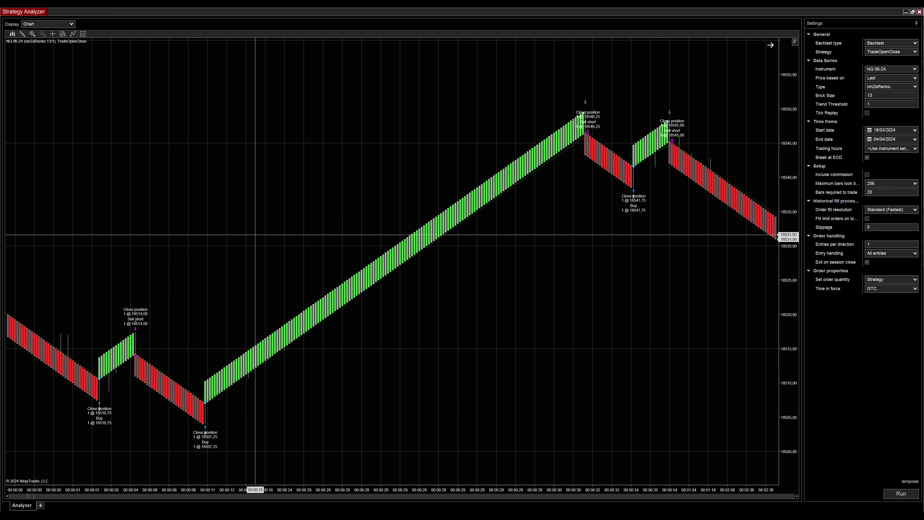
{"action": "left_click_drag", "start_coordinate": [544, 308], "coordinate": [292, 299]}
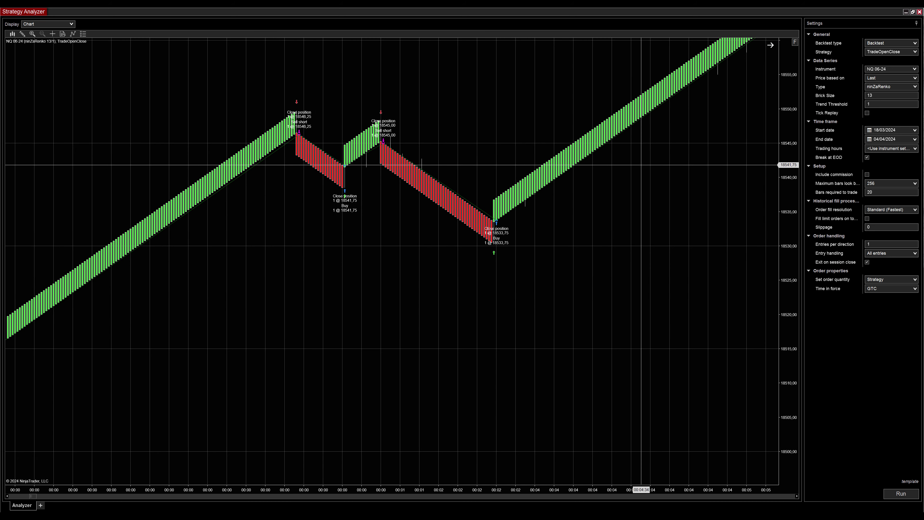
{"action": "left_click", "coordinate": [795, 42]}
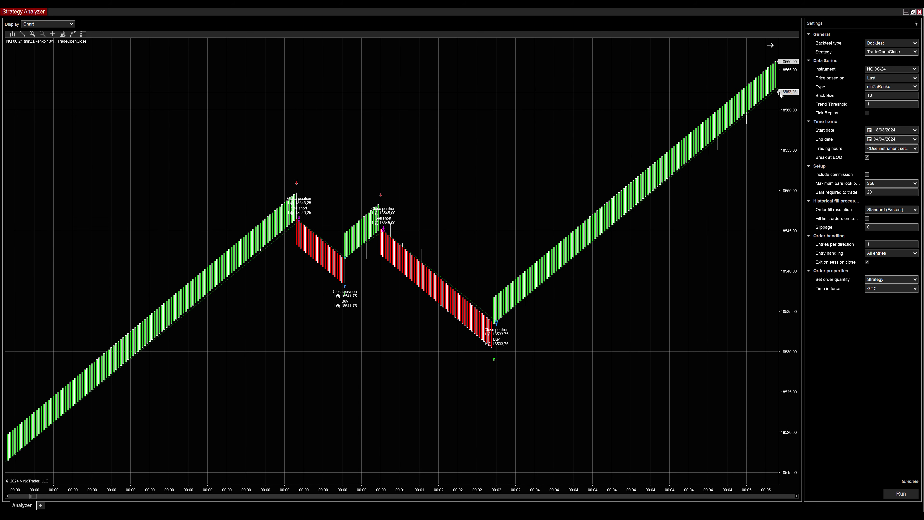
{"action": "left_click_drag", "start_coordinate": [742, 161], "coordinate": [421, 186]}
{"action": "left_click_drag", "start_coordinate": [681, 185], "coordinate": [412, 165]}
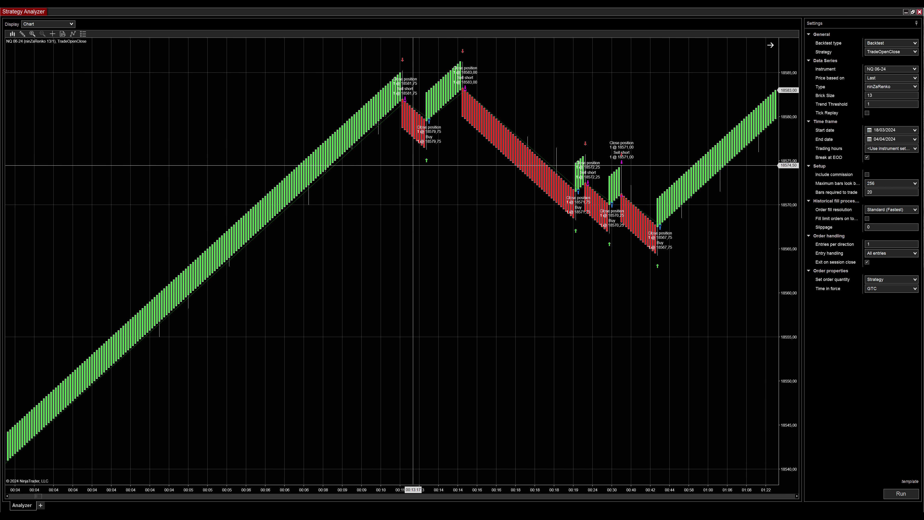
- Examine the buy, sell short and close position markers along the backtest chart through to its final trades
{"action": "left_click_drag", "start_coordinate": [662, 77], "coordinate": [389, 78]}
{"action": "left_click_drag", "start_coordinate": [670, 265], "coordinate": [383, 220]}
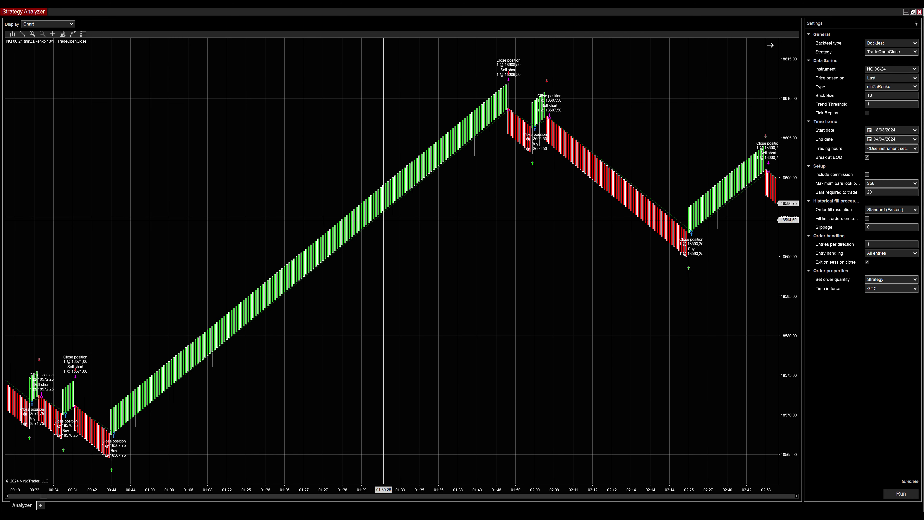
{"action": "left_click_drag", "start_coordinate": [725, 97], "coordinate": [418, 101]}
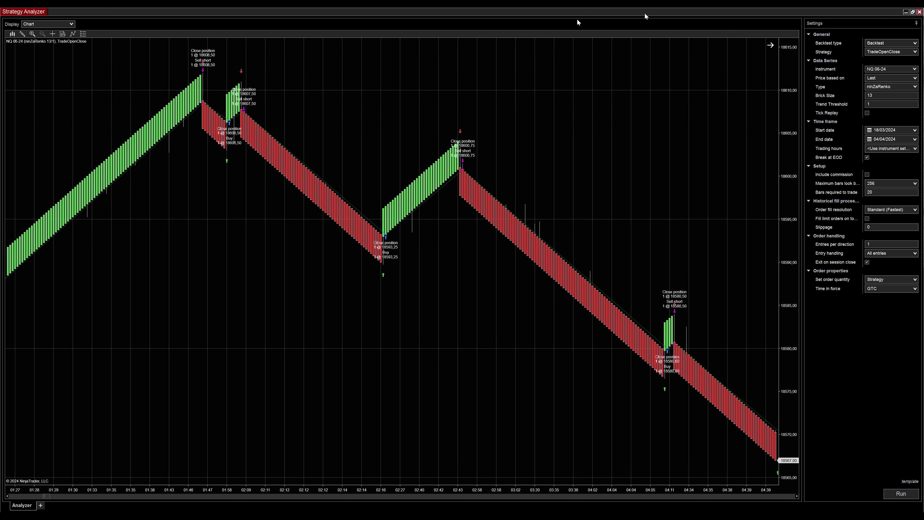
{"action": "scroll", "coordinate": [609, 169], "scroll_direction": "down", "scroll_amount": 8}
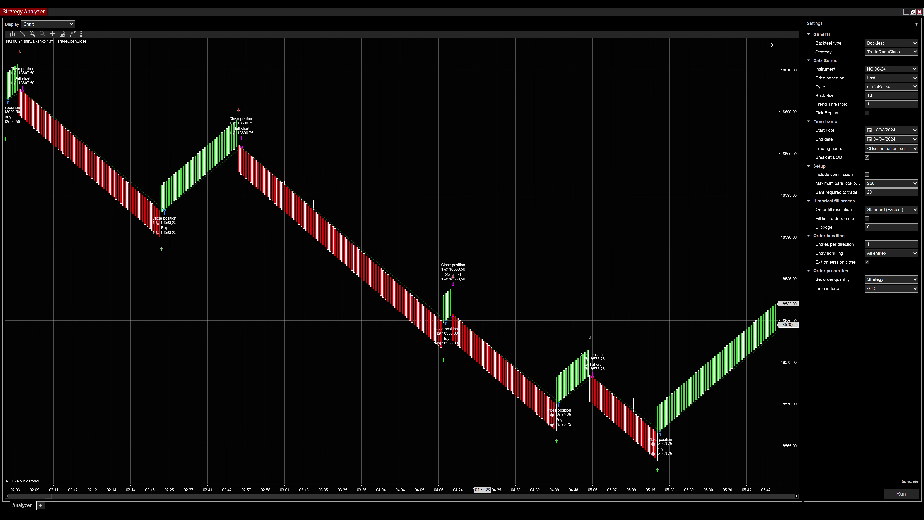
{"action": "left_click_drag", "start_coordinate": [633, 235], "coordinate": [196, 200]}
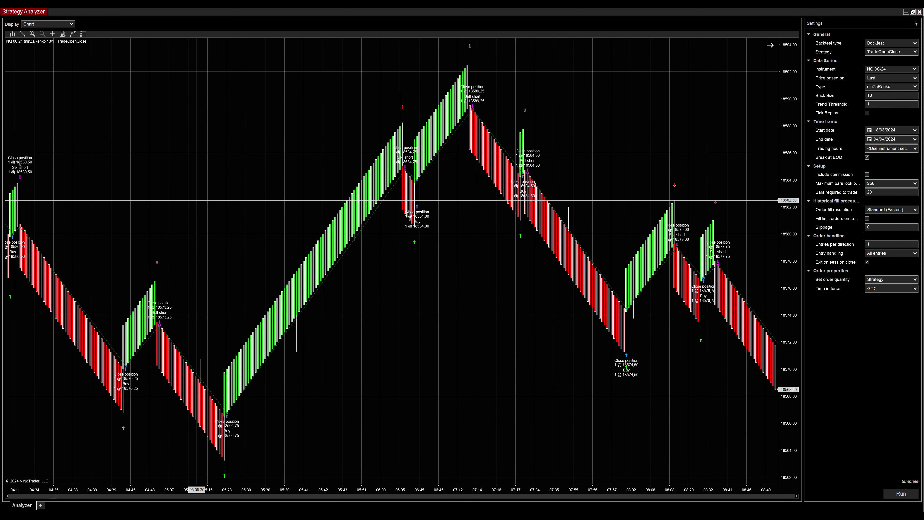
{"action": "left_click_drag", "start_coordinate": [557, 437], "coordinate": [268, 254]}
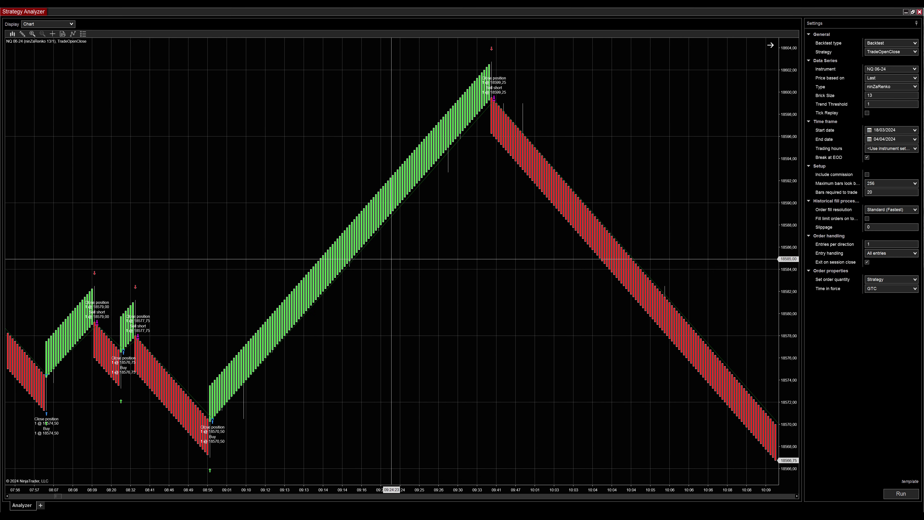
{"action": "left_click_drag", "start_coordinate": [639, 126], "coordinate": [467, 127]}
{"action": "left_click_drag", "start_coordinate": [619, 200], "coordinate": [510, 186]}
{"action": "left_click_drag", "start_coordinate": [691, 203], "coordinate": [253, 157]}
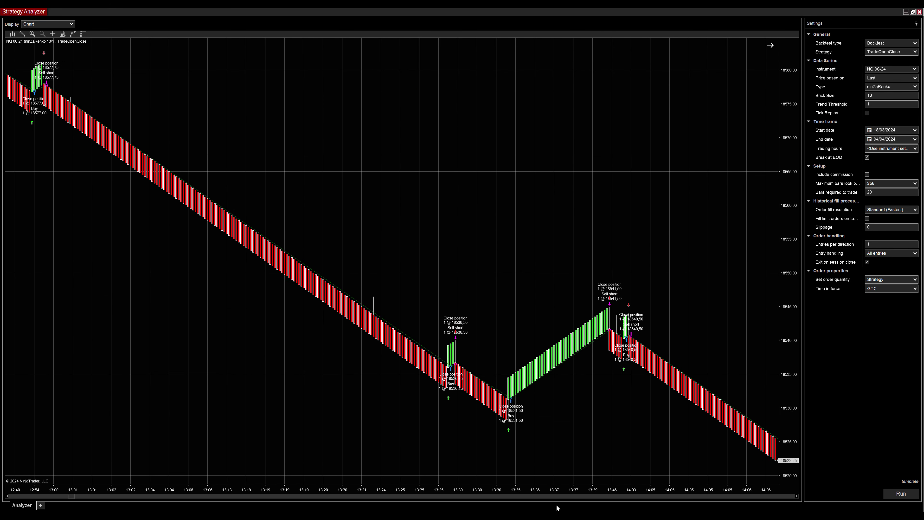
{"action": "left_click_drag", "start_coordinate": [472, 469], "coordinate": [253, 466]}
{"action": "left_click_drag", "start_coordinate": [298, 442], "coordinate": [223, 439]}
{"action": "left_click_drag", "start_coordinate": [401, 426], "coordinate": [71, 419]}
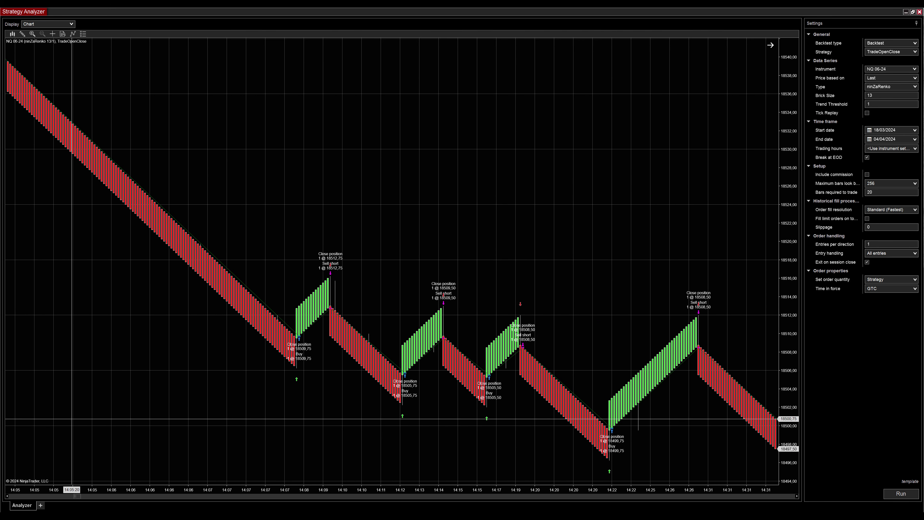
{"action": "left_click_drag", "start_coordinate": [130, 404], "coordinate": [386, 402]}
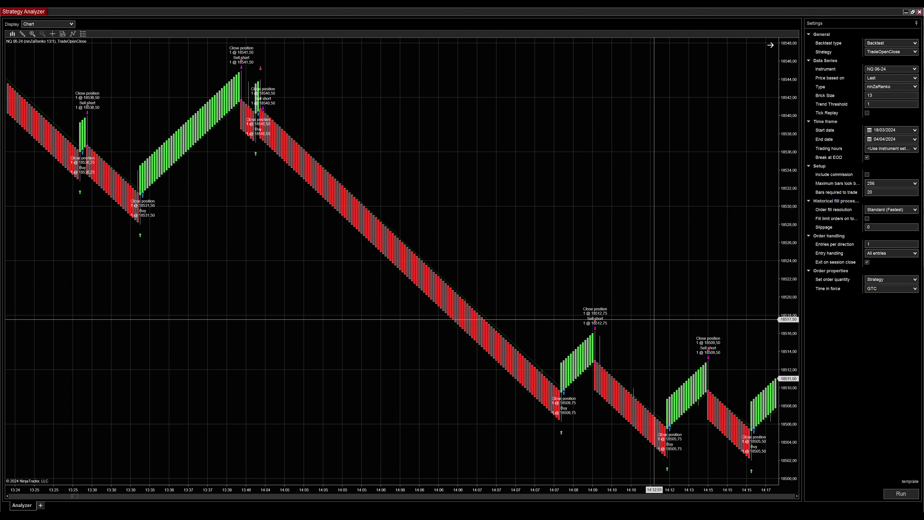
{"action": "left_click_drag", "start_coordinate": [654, 320], "coordinate": [327, 240]}
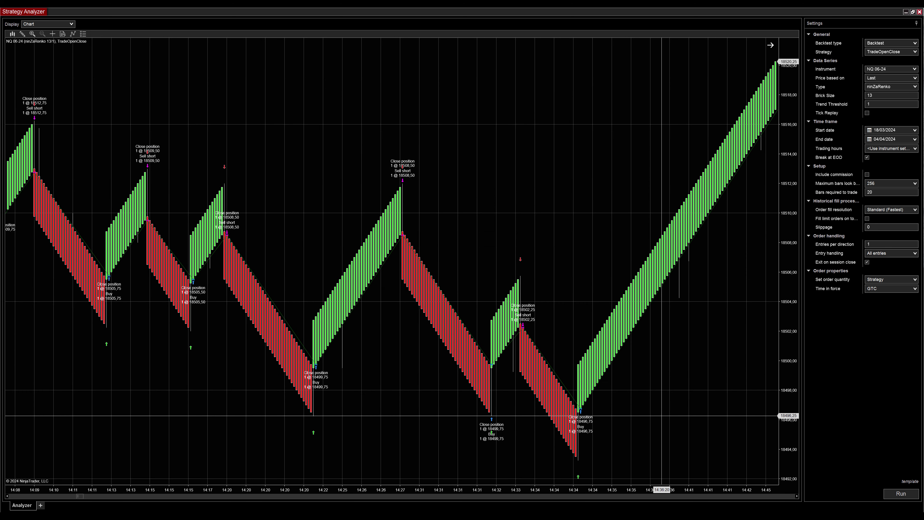
{"action": "left_click_drag", "start_coordinate": [661, 415], "coordinate": [233, 349]}
{"action": "left_click_drag", "start_coordinate": [627, 124], "coordinate": [391, 142]}
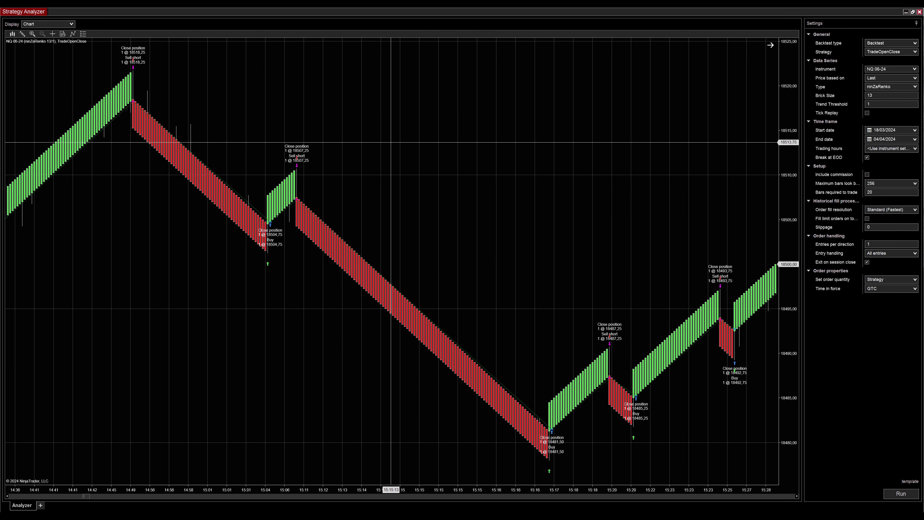
{"action": "left_click_drag", "start_coordinate": [667, 218], "coordinate": [275, 175]}
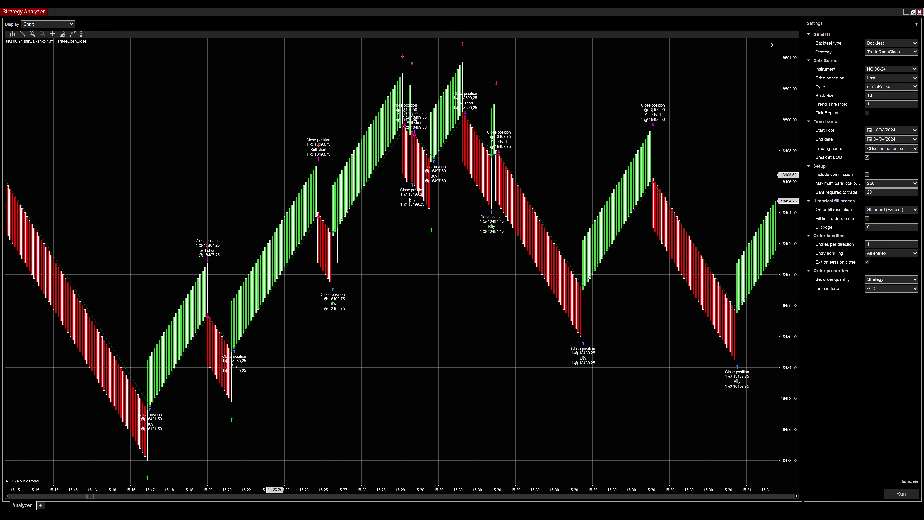
{"action": "left_click_drag", "start_coordinate": [618, 324], "coordinate": [324, 446]}
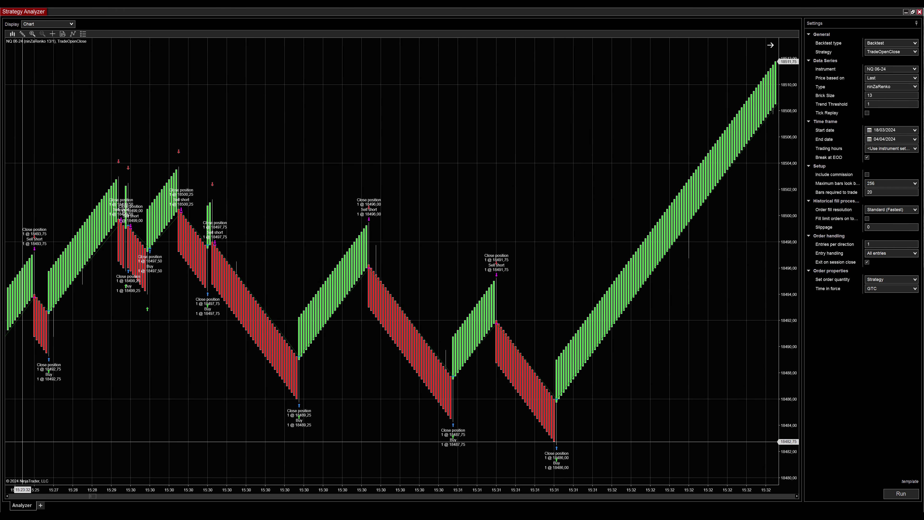
{"action": "left_click_drag", "start_coordinate": [93, 496], "coordinate": [791, 507]}
{"action": "left_click_drag", "start_coordinate": [591, 393], "coordinate": [432, 381]}
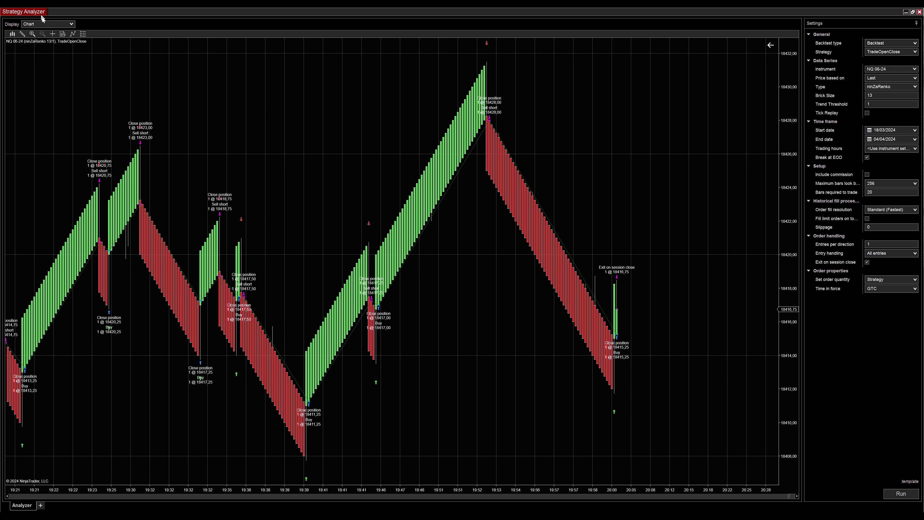
- Review the list of individual backtest trades, and return to the performance summary
{"action": "left_click", "coordinate": [48, 24]}
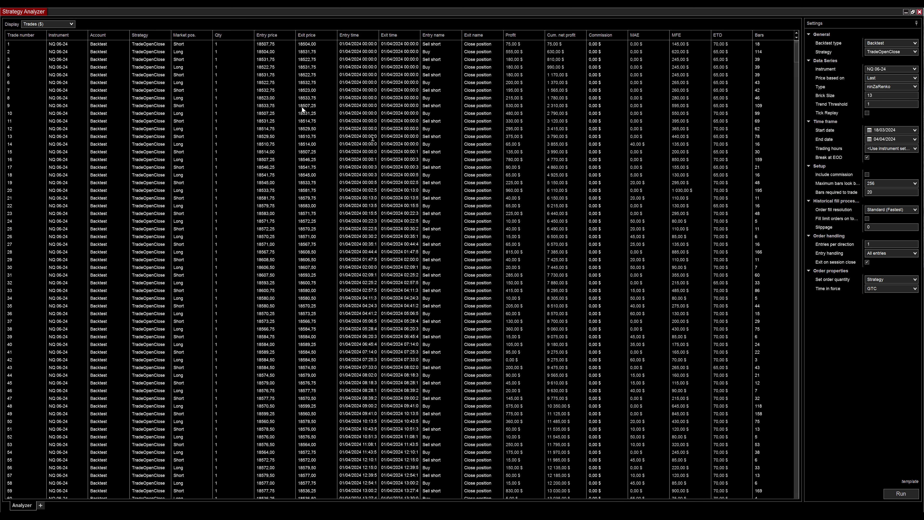
{"action": "left_click", "coordinate": [72, 26]}
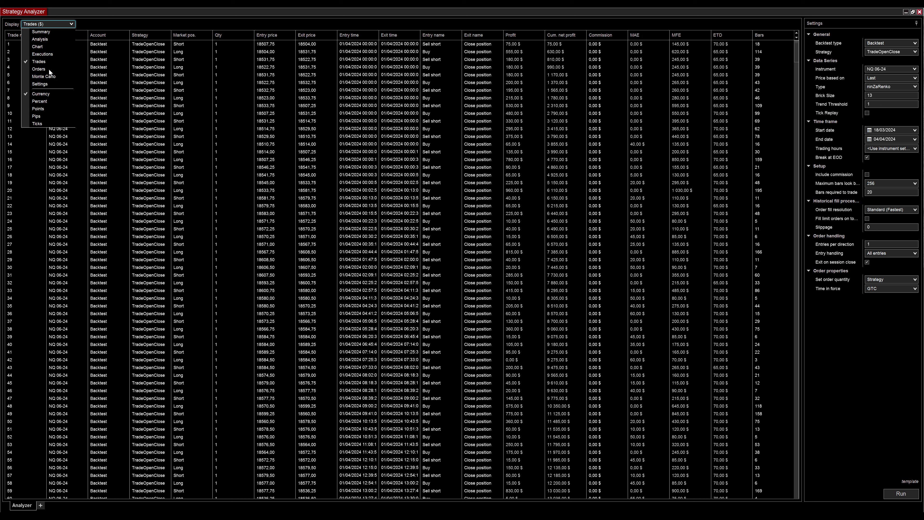
{"action": "left_click", "coordinate": [52, 32]}
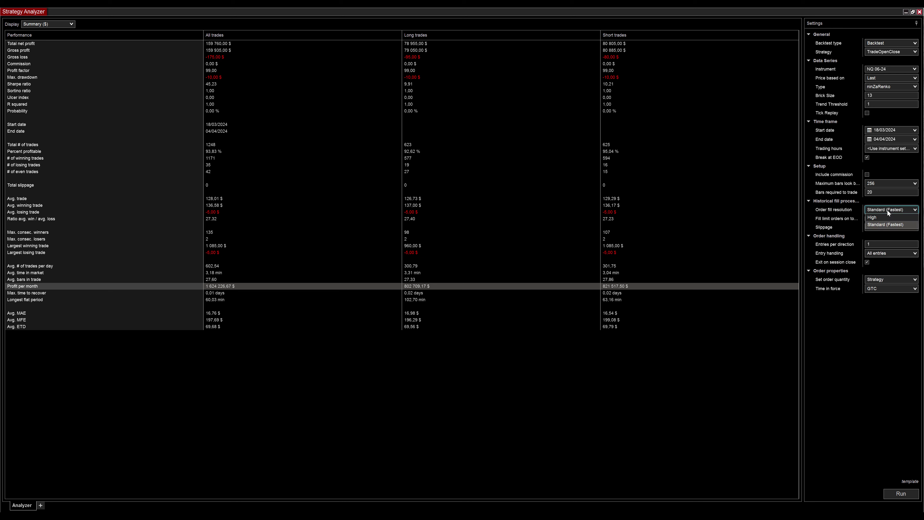
- Set the historical order fill resolution to High and rerun the TradeOpenClose backtest
{"action": "left_click", "coordinate": [822, 211]}
{"action": "left_click", "coordinate": [896, 211]}
{"action": "left_click", "coordinate": [876, 217]}
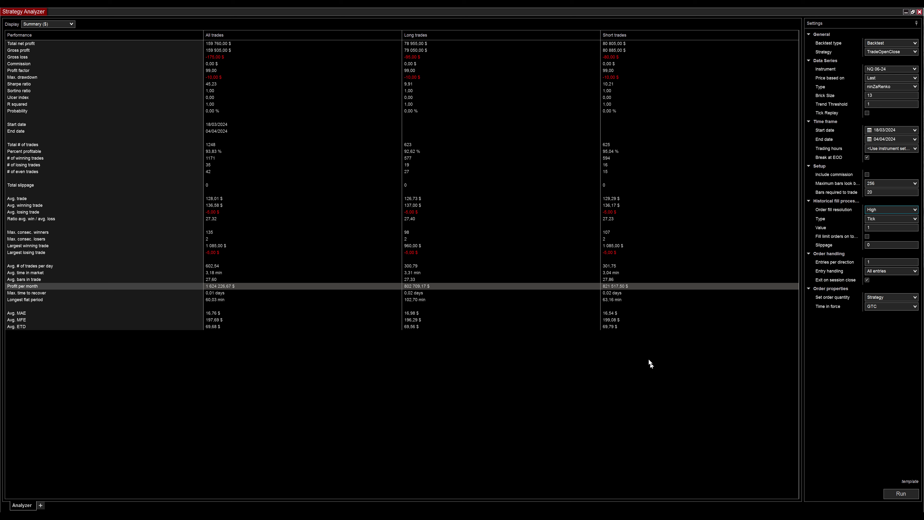
{"action": "left_click", "coordinate": [900, 494]}
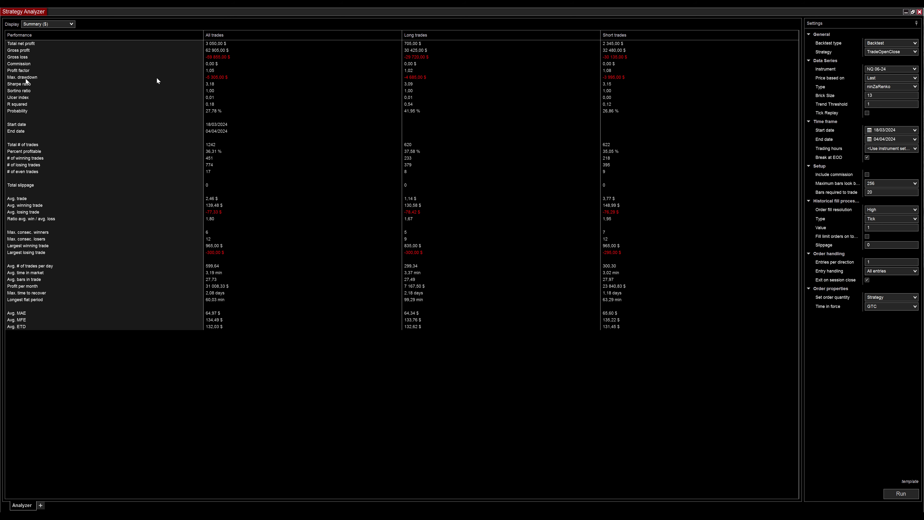
- Examine total net profit, maximum drawdown, percent profitable and profit per month in the rerun backtest's summary
{"action": "left_click", "coordinate": [222, 44]}
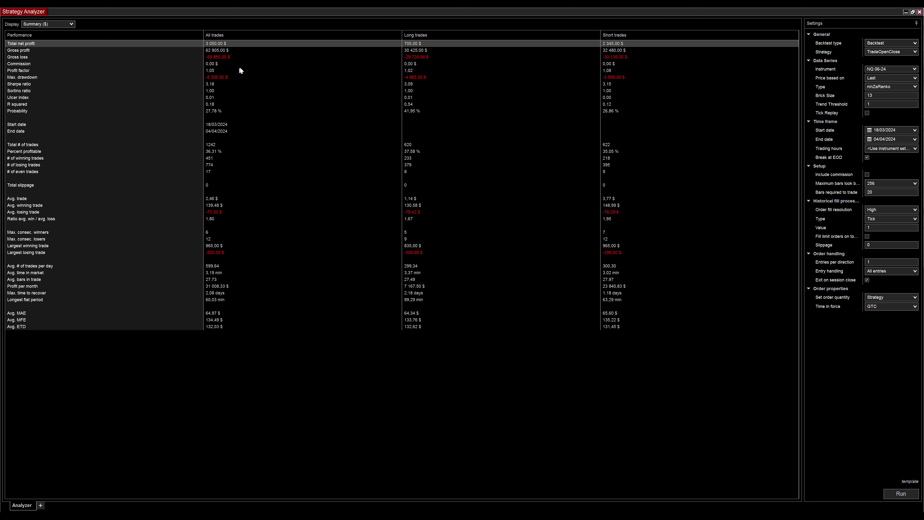
{"action": "left_click", "coordinate": [223, 78]}
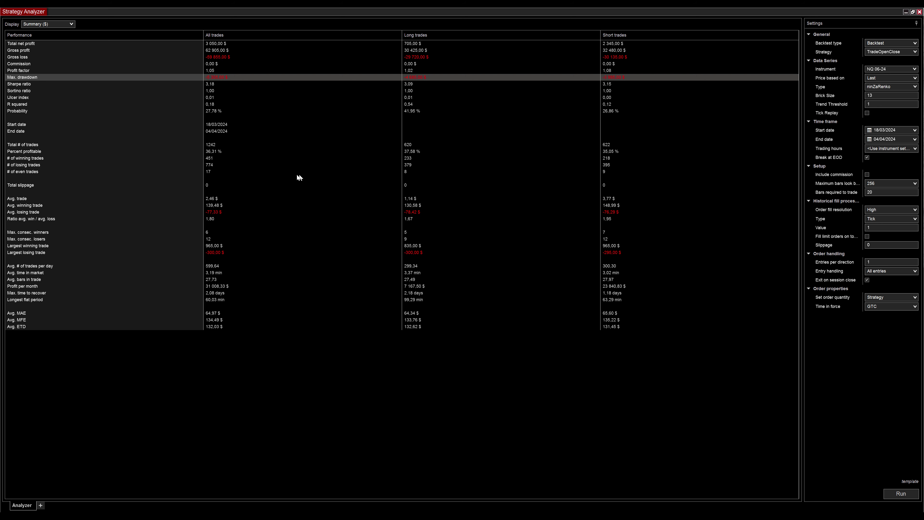
{"action": "left_click", "coordinate": [214, 151]}
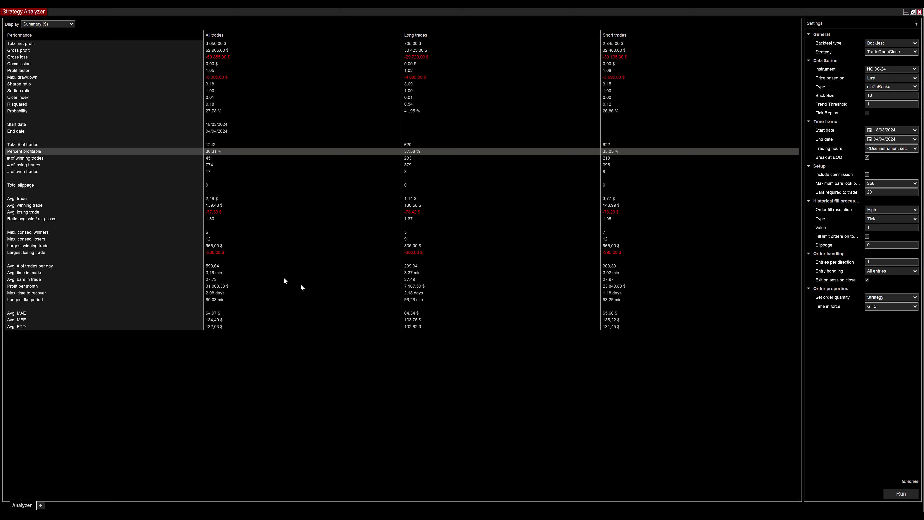
{"action": "left_click", "coordinate": [226, 287]}
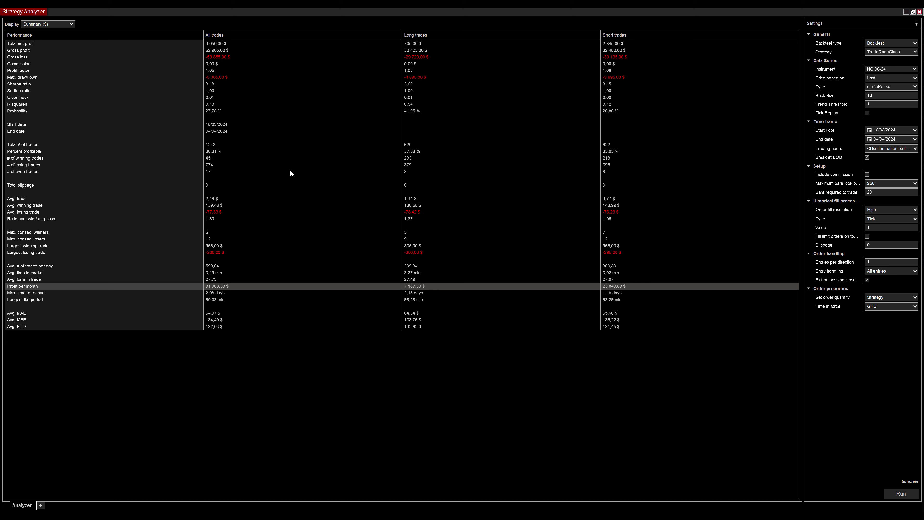
- Review the maximum drawdown, cumulative maximum drawdown and cumulative net profit graphs in the Analysis display
{"action": "left_click", "coordinate": [74, 25]}
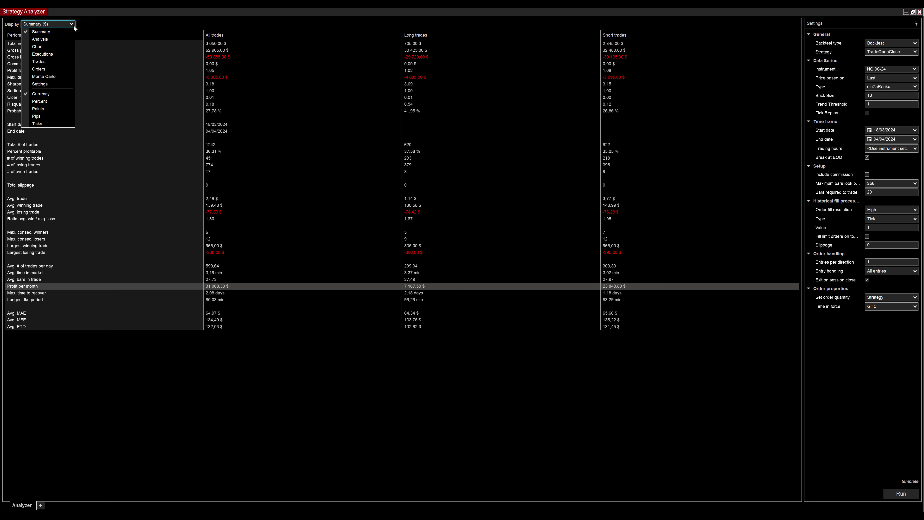
{"action": "left_click", "coordinate": [50, 38]}
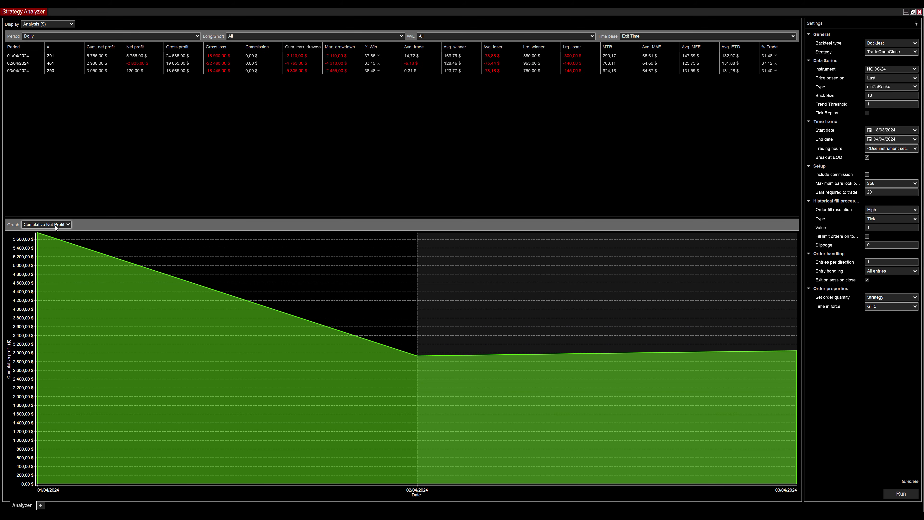
{"action": "left_click", "coordinate": [55, 226]}
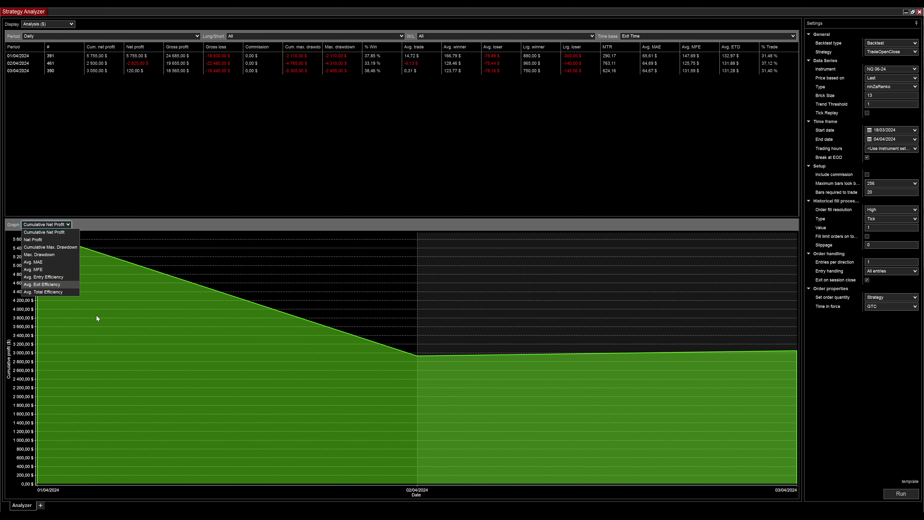
{"action": "left_click", "coordinate": [47, 255]}
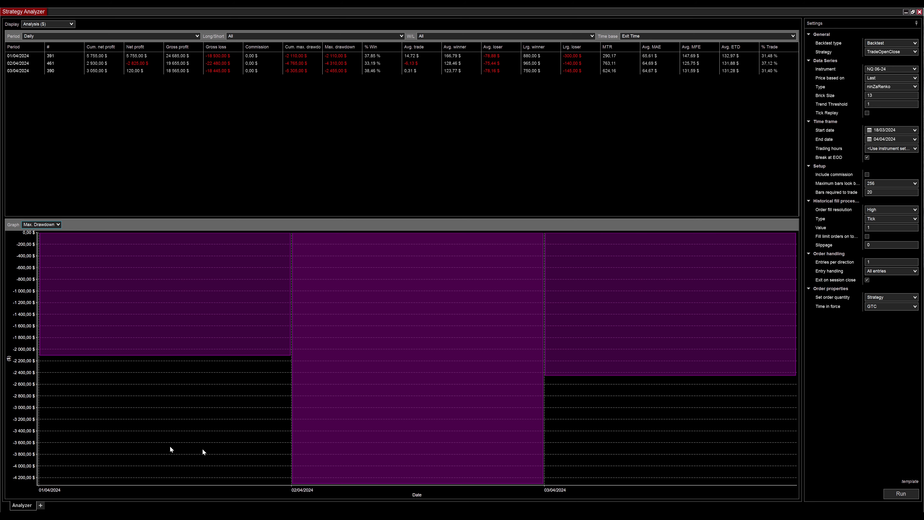
{"action": "left_click", "coordinate": [49, 224]}
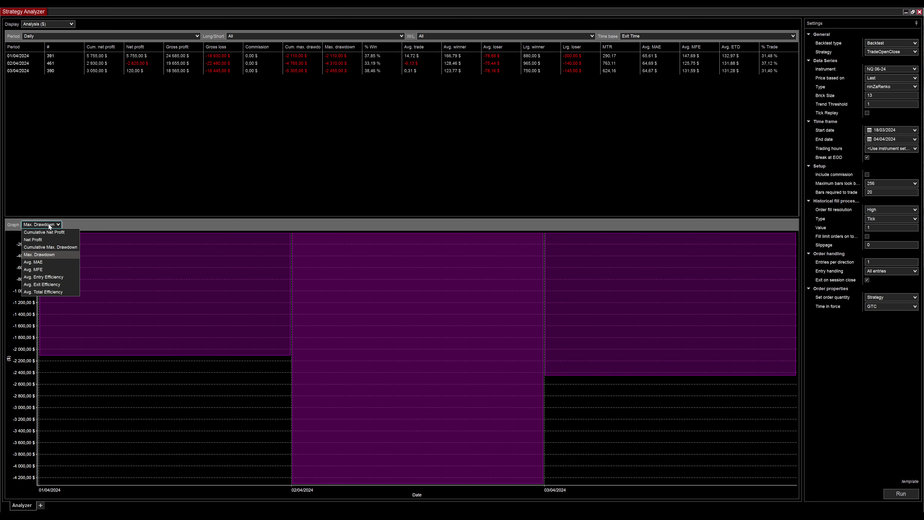
{"action": "left_click", "coordinate": [48, 247]}
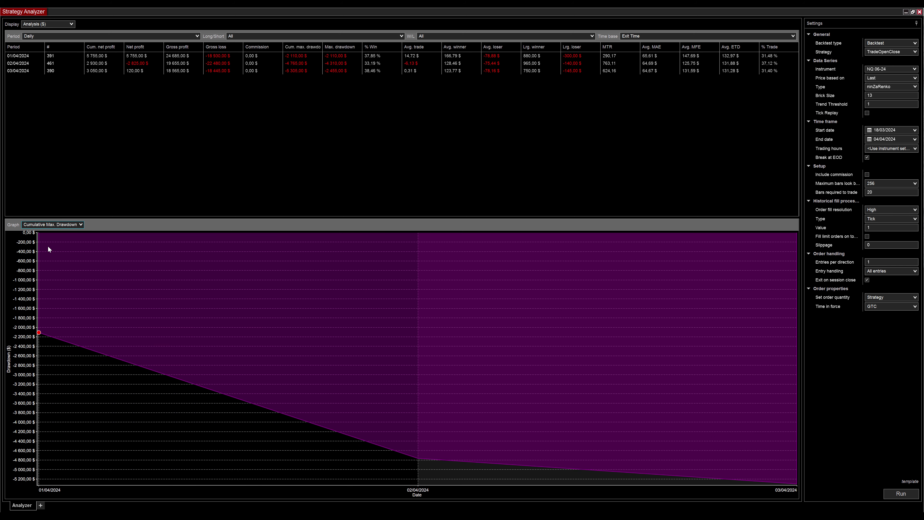
{"action": "left_click", "coordinate": [47, 225]}
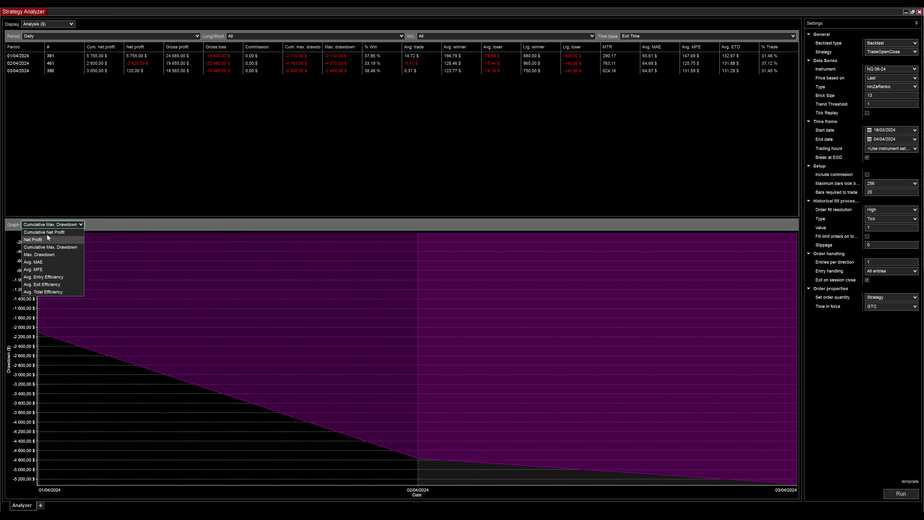
{"action": "left_click", "coordinate": [47, 233]}
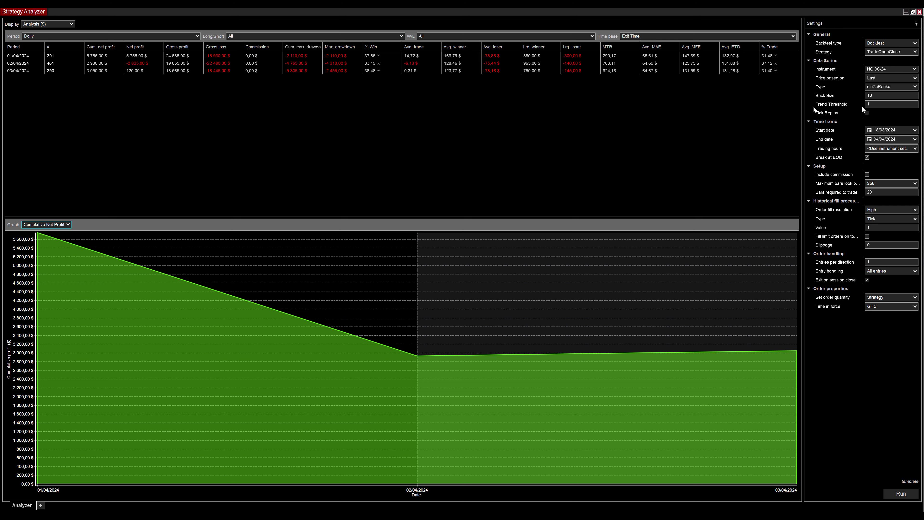
- Display the rerun backtest as a chart and examine the entry and exit markers of its last trades
{"action": "left_click", "coordinate": [59, 25]}
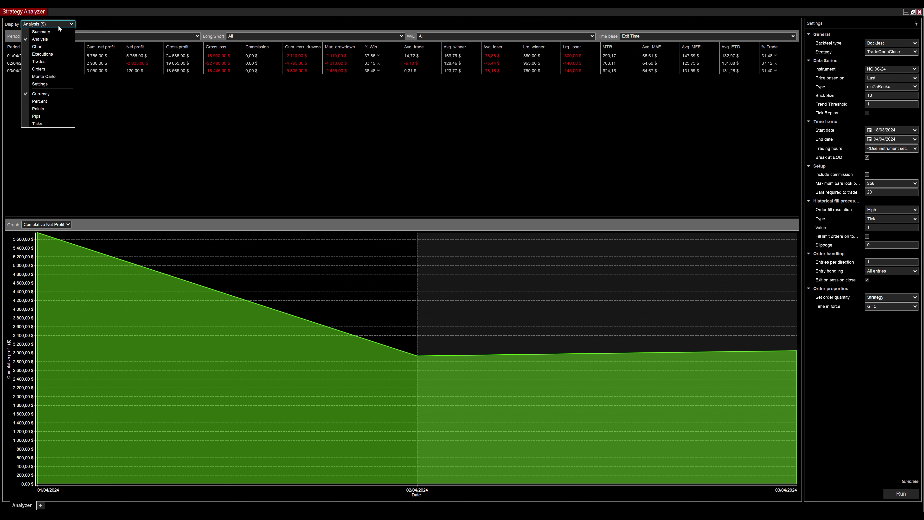
{"action": "left_click", "coordinate": [41, 47]}
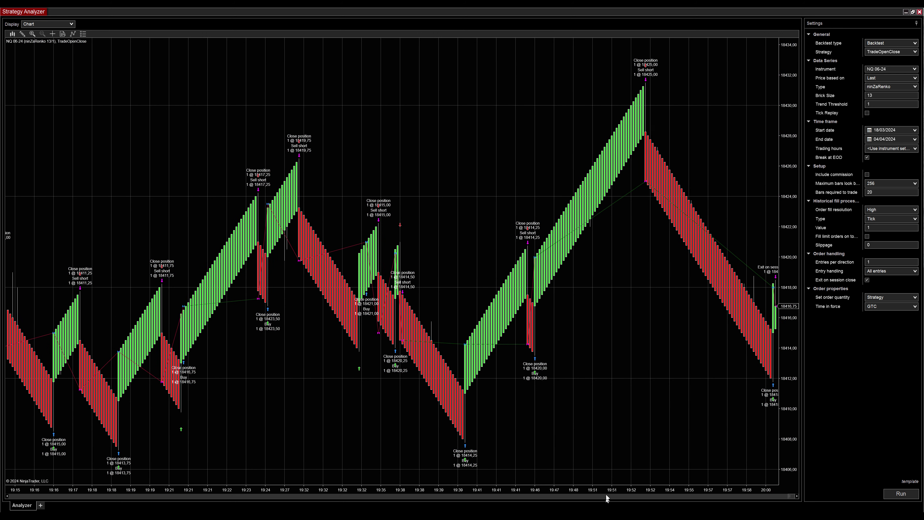
{"action": "left_click_drag", "start_coordinate": [606, 495], "coordinate": [474, 465]}
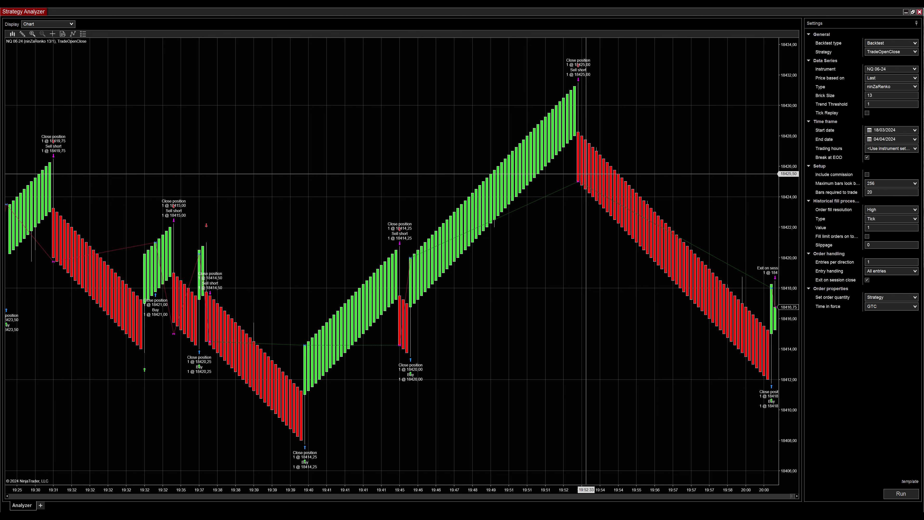
{"action": "left_click_drag", "start_coordinate": [582, 262], "coordinate": [477, 263]}
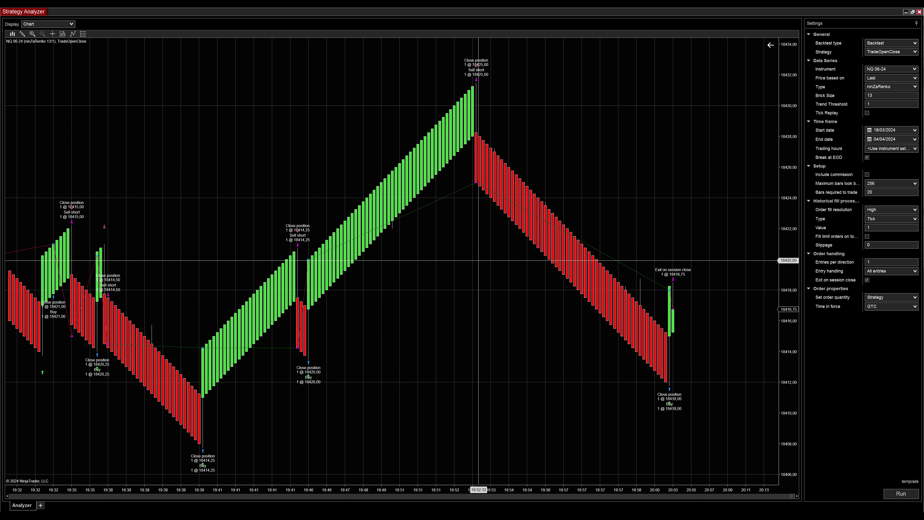
{"action": "scroll", "coordinate": [417, 279], "scroll_direction": "up", "scroll_amount": 10}
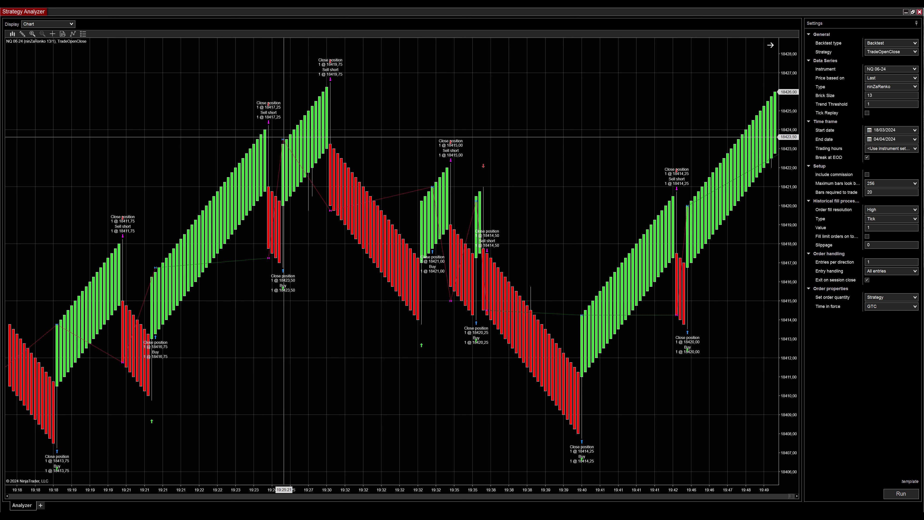
- Measure the short trade near 19:25 with the Ruler, from its sell short entry to its closing buy execution
{"action": "left_click", "coordinate": [22, 33]}
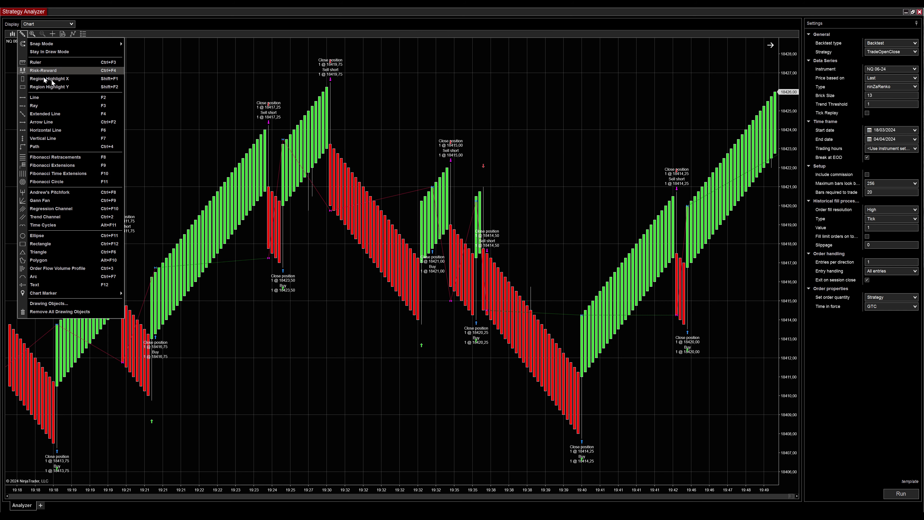
{"action": "left_click", "coordinate": [53, 61]}
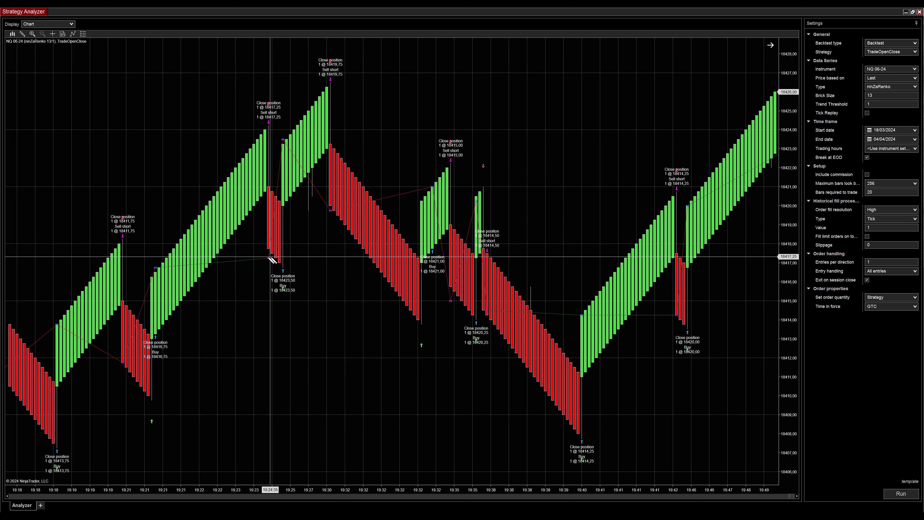
{"action": "left_click", "coordinate": [283, 139]}
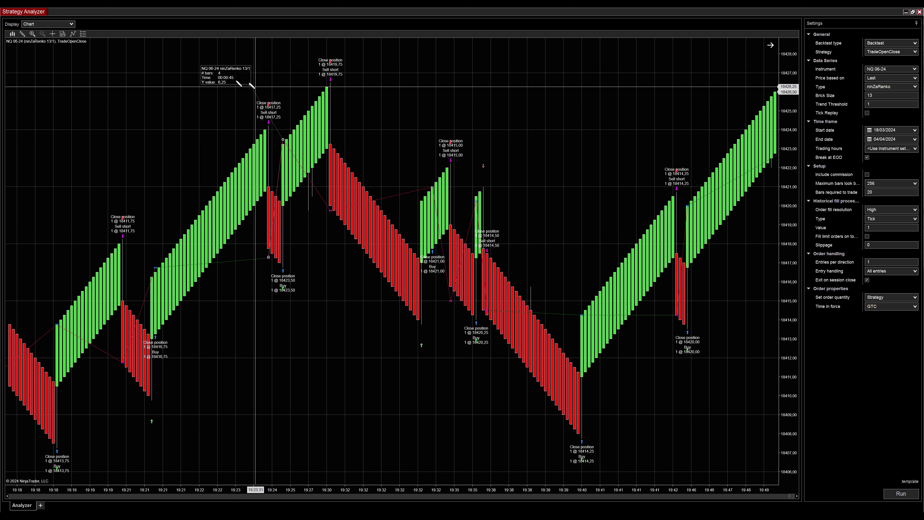
{"action": "left_click", "coordinate": [196, 79]}
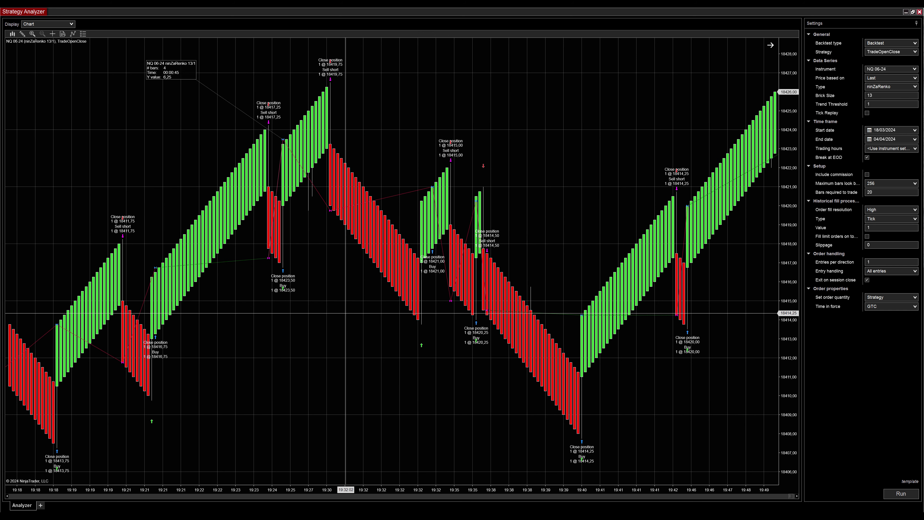
- Hide the horizontal and vertical grid lines in the chart properties
{"action": "left_click_drag", "start_coordinate": [253, 413], "coordinate": [575, 408]}
{"action": "scroll", "coordinate": [546, 419], "scroll_direction": "up", "scroll_amount": 5}
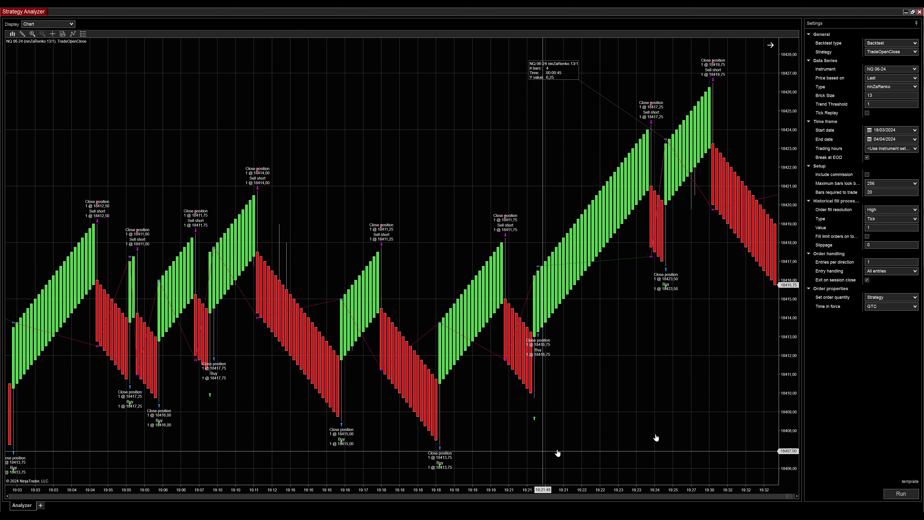
{"action": "scroll", "coordinate": [360, 165], "scroll_direction": "up", "scroll_amount": 3}
{"action": "scroll", "coordinate": [359, 165], "scroll_direction": "up", "scroll_amount": 1}
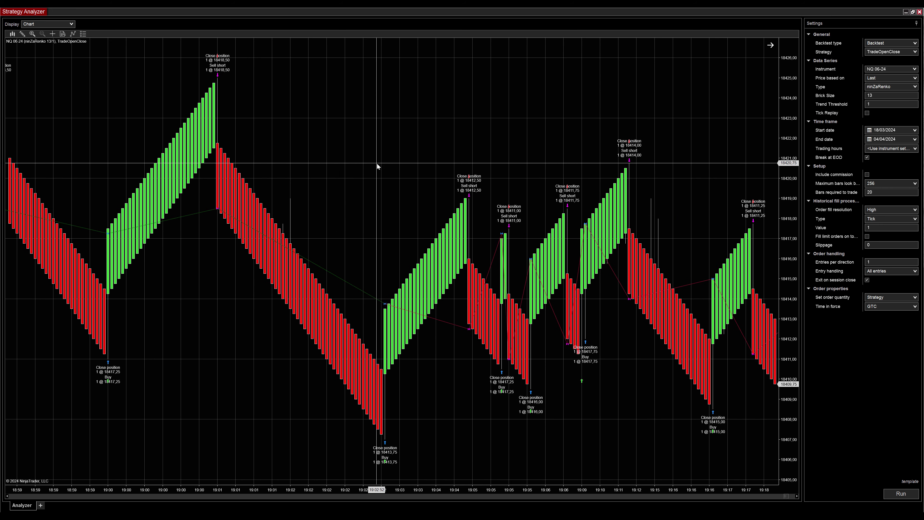
{"action": "right_click", "coordinate": [377, 163]}
{"action": "left_click", "coordinate": [427, 266]}
{"action": "scroll", "coordinate": [432, 274], "scroll_direction": "down", "scroll_amount": 3}
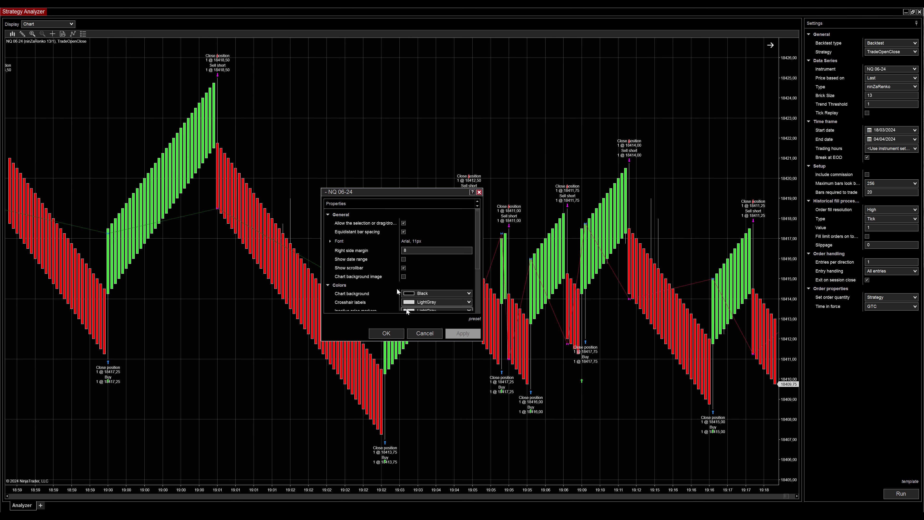
{"action": "left_click", "coordinate": [342, 285]}
{"action": "scroll", "coordinate": [378, 283], "scroll_direction": "down", "scroll_amount": 2}
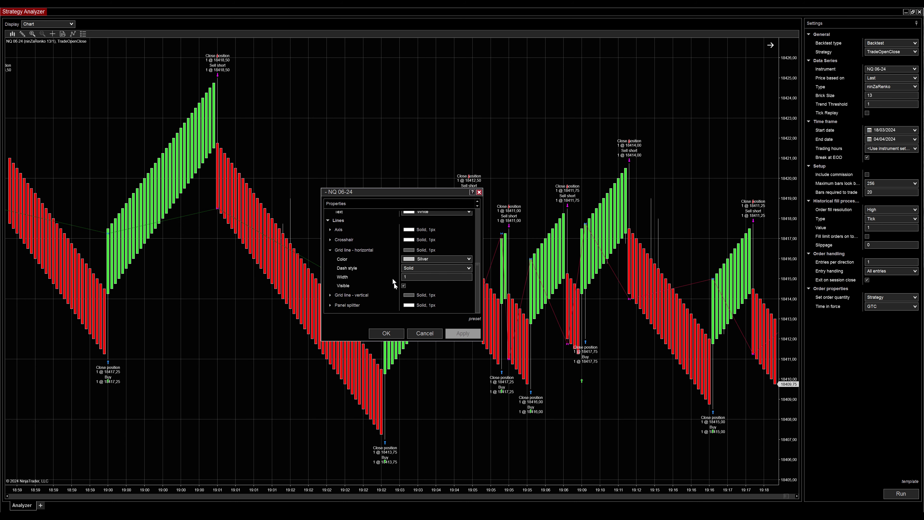
{"action": "left_click", "coordinate": [403, 286]}
{"action": "left_click", "coordinate": [373, 295]}
{"action": "scroll", "coordinate": [430, 298], "scroll_direction": "down", "scroll_amount": 2}
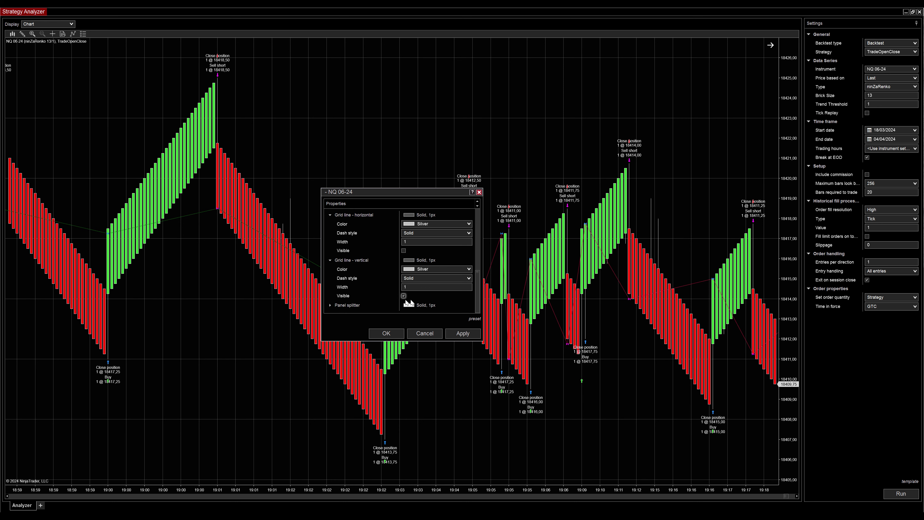
{"action": "left_click", "coordinate": [462, 333]}
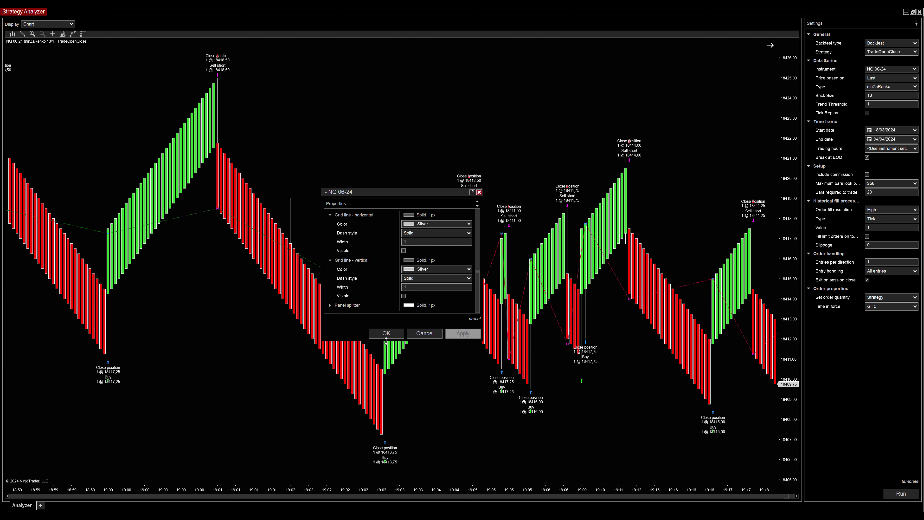
{"action": "left_click", "coordinate": [386, 334]}
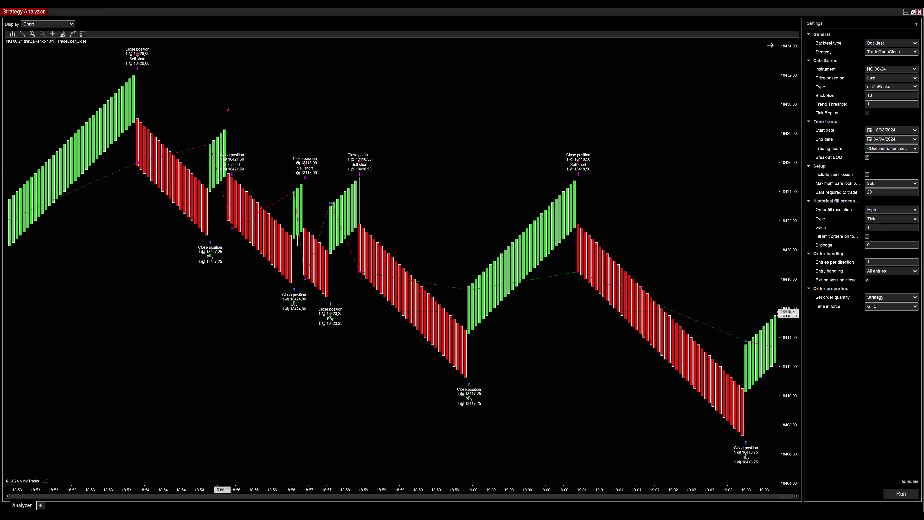
- Examine the entry and exit markers of progressively earlier trades on the chart, back to about 18:23
{"action": "mouse_move", "coordinate": [380, 490]}
{"action": "left_mouse_down"}
{"action": "mouse_move", "coordinate": [313, 489]}
{"action": "mouse_move", "coordinate": [397, 488]}
{"action": "left_mouse_up"}
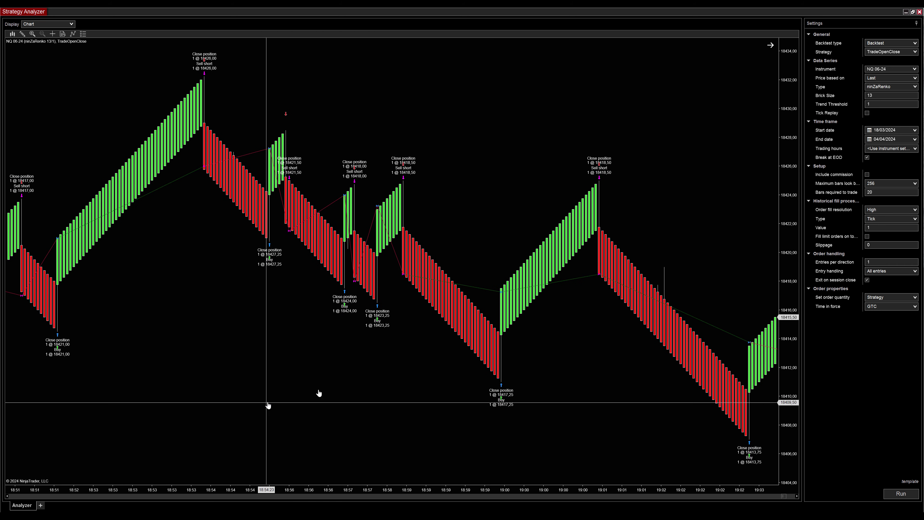
{"action": "left_click_drag", "start_coordinate": [268, 405], "coordinate": [499, 377]}
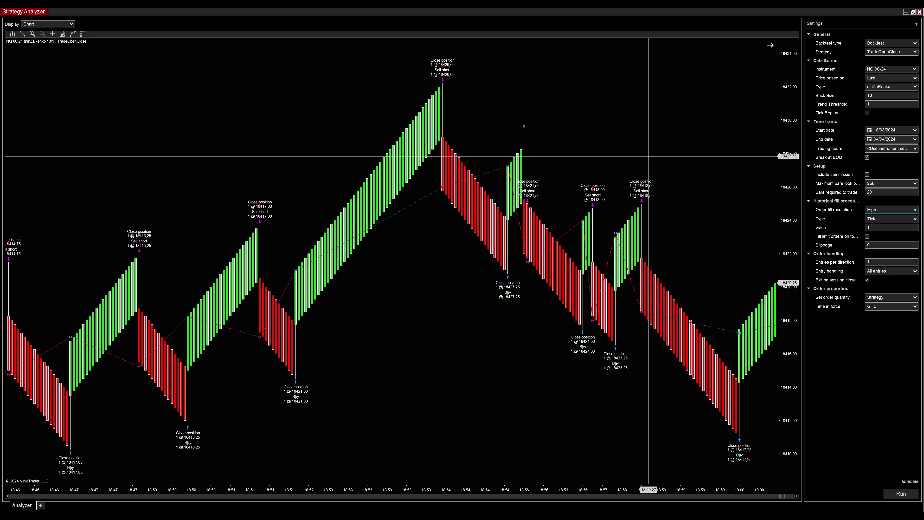
{"action": "left_click_drag", "start_coordinate": [436, 287], "coordinate": [669, 289]}
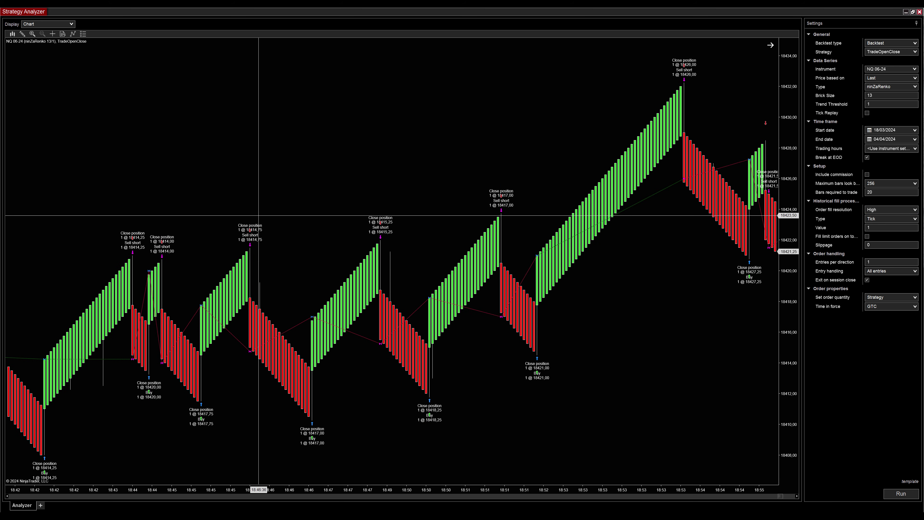
{"action": "left_click_drag", "start_coordinate": [256, 207], "coordinate": [615, 161]}
{"action": "mouse_move", "coordinate": [330, 265]}
{"action": "left_mouse_down"}
{"action": "mouse_move", "coordinate": [520, 264]}
{"action": "mouse_move", "coordinate": [598, 250]}
{"action": "left_mouse_up"}
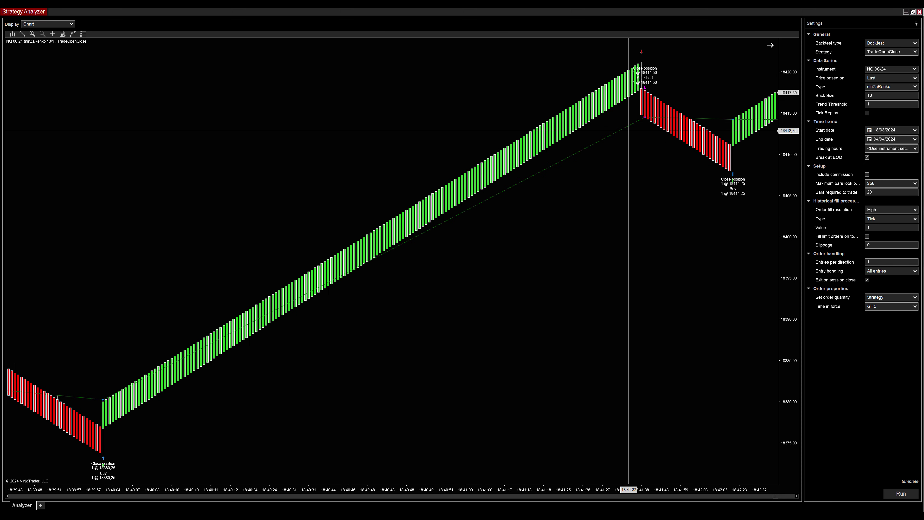
{"action": "left_click_drag", "start_coordinate": [213, 124], "coordinate": [573, 171]}
{"action": "left_click_drag", "start_coordinate": [217, 149], "coordinate": [266, 134]}
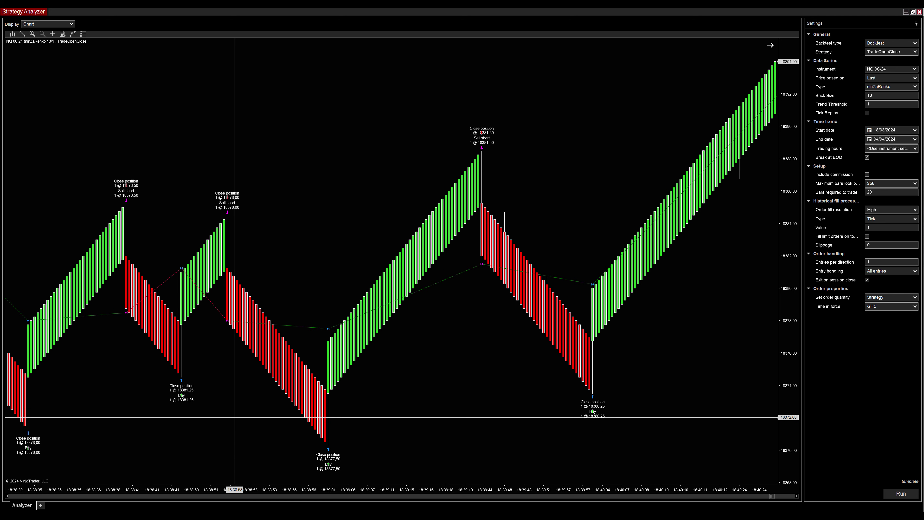
{"action": "left_click_drag", "start_coordinate": [233, 415], "coordinate": [373, 426]}
{"action": "left_click_drag", "start_coordinate": [123, 419], "coordinate": [363, 402]}
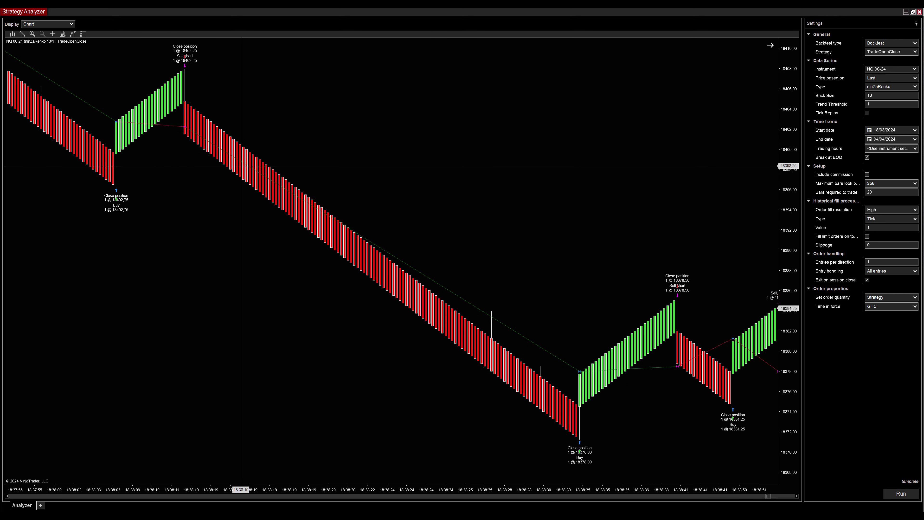
{"action": "left_click_drag", "start_coordinate": [178, 343], "coordinate": [574, 319]}
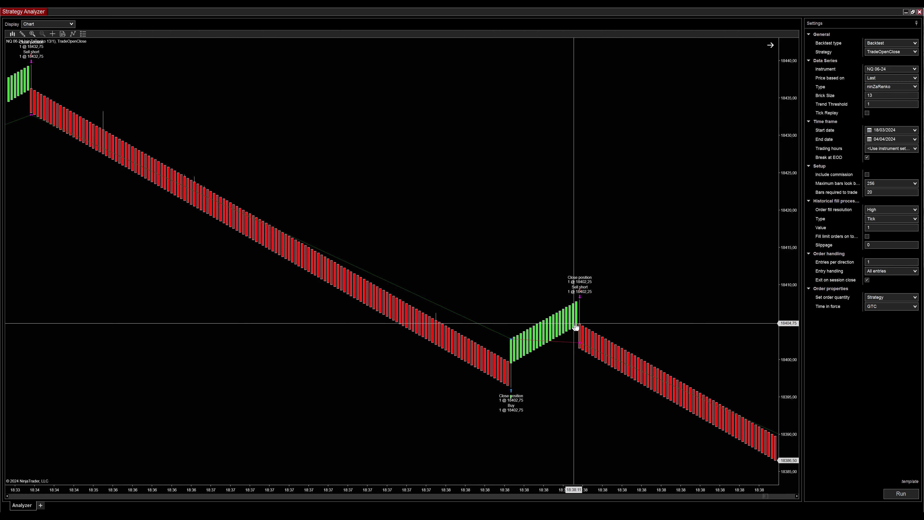
{"action": "left_click_drag", "start_coordinate": [297, 214], "coordinate": [435, 207]}
{"action": "left_click_drag", "start_coordinate": [172, 237], "coordinate": [369, 241]}
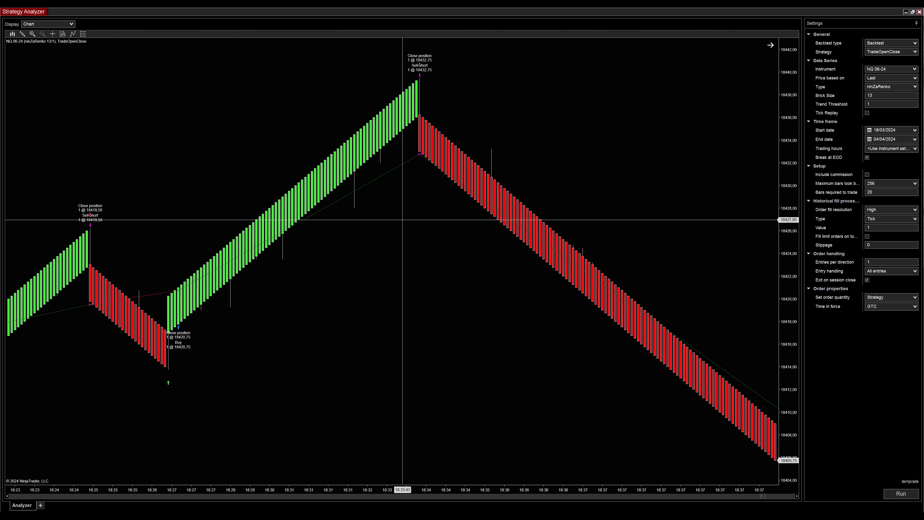
- Display the backtest's Summary and check the total net profit for all trades
{"action": "left_click", "coordinate": [70, 24]}
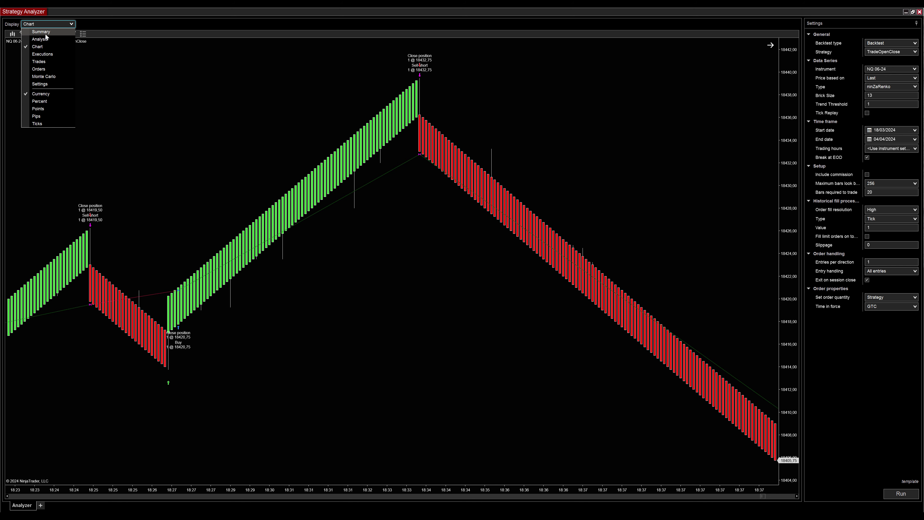
{"action": "left_click", "coordinate": [45, 33]}
{"action": "left_click", "coordinate": [224, 58]}
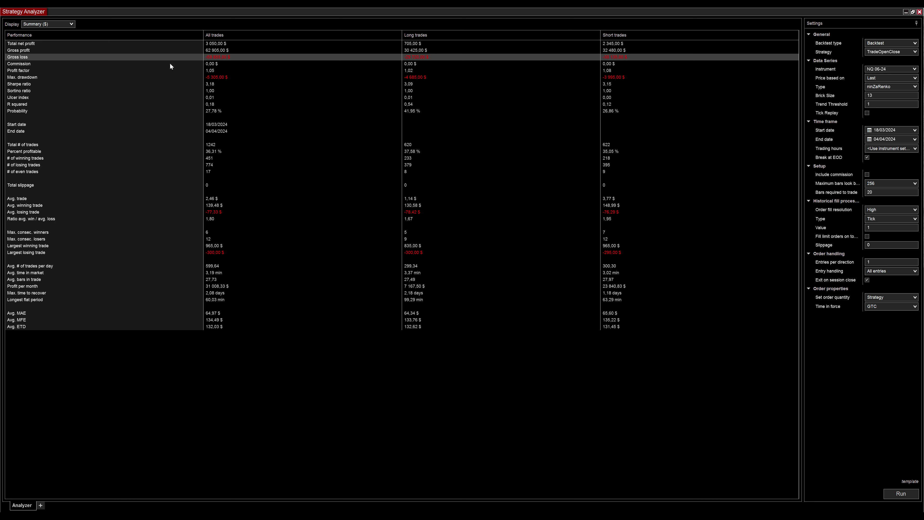
{"action": "left_click", "coordinate": [225, 44]}
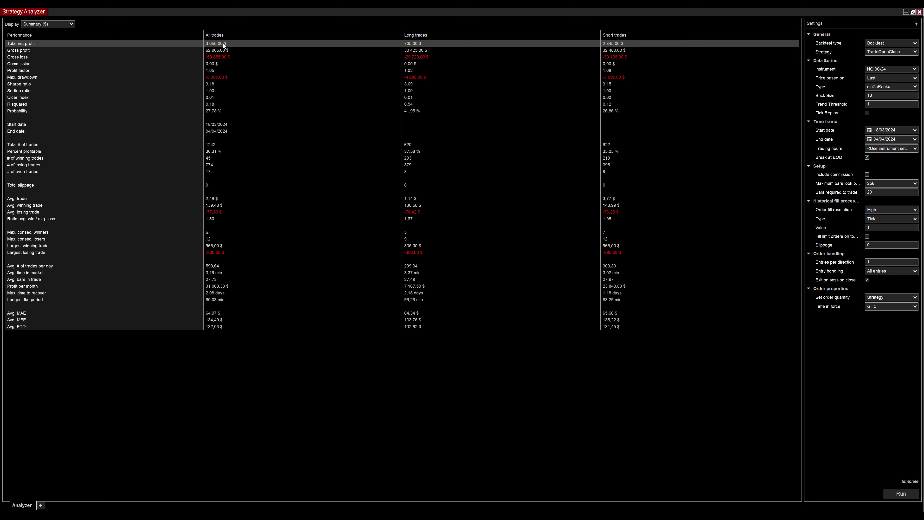
- Return to the Chart display and inspect the trades between about 18:16 and 18:31
{"action": "left_click", "coordinate": [34, 24]}
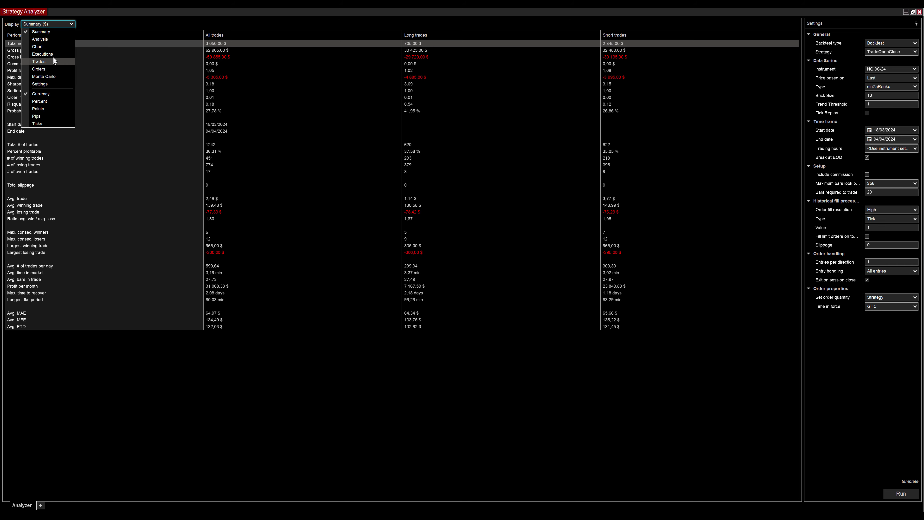
{"action": "left_click", "coordinate": [53, 57]}
{"action": "left_click", "coordinate": [888, 210]}
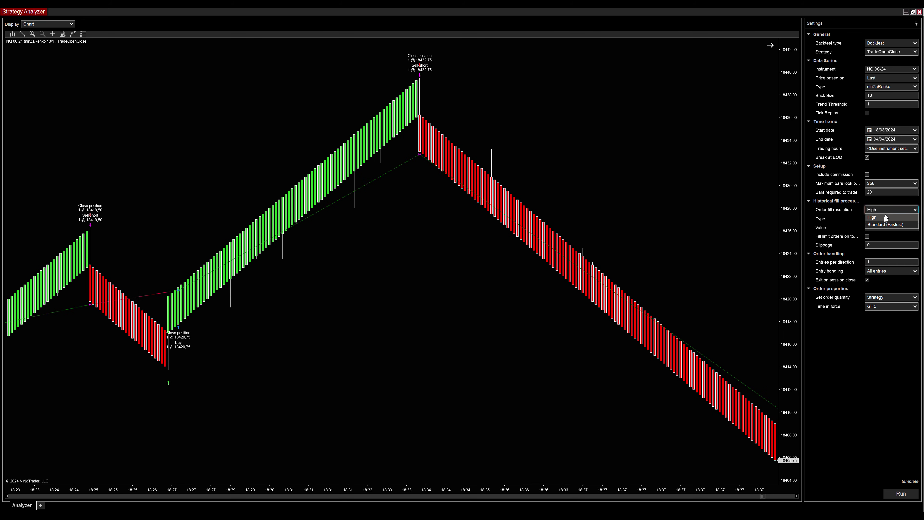
{"action": "left_click", "coordinate": [337, 408]}
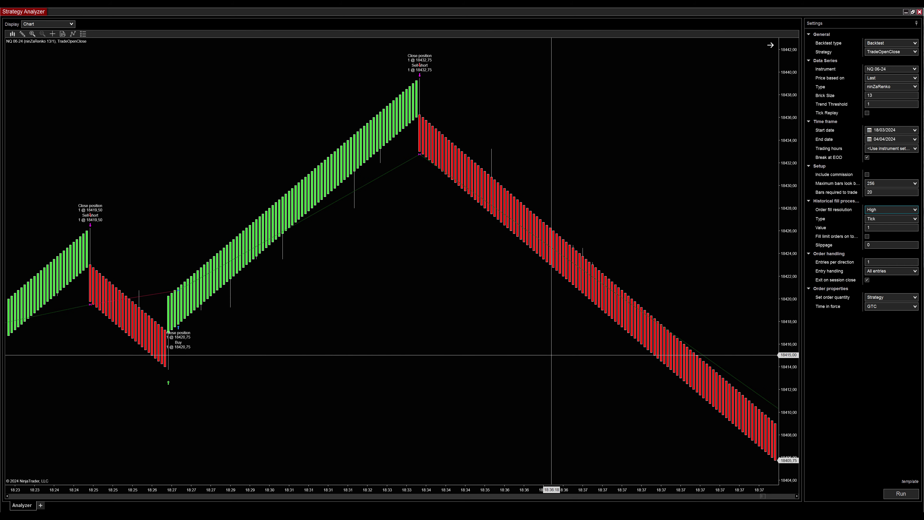
{"action": "scroll", "coordinate": [547, 348], "scroll_direction": "down", "scroll_amount": 2}
{"action": "scroll", "coordinate": [547, 348], "scroll_direction": "up", "scroll_amount": 5}
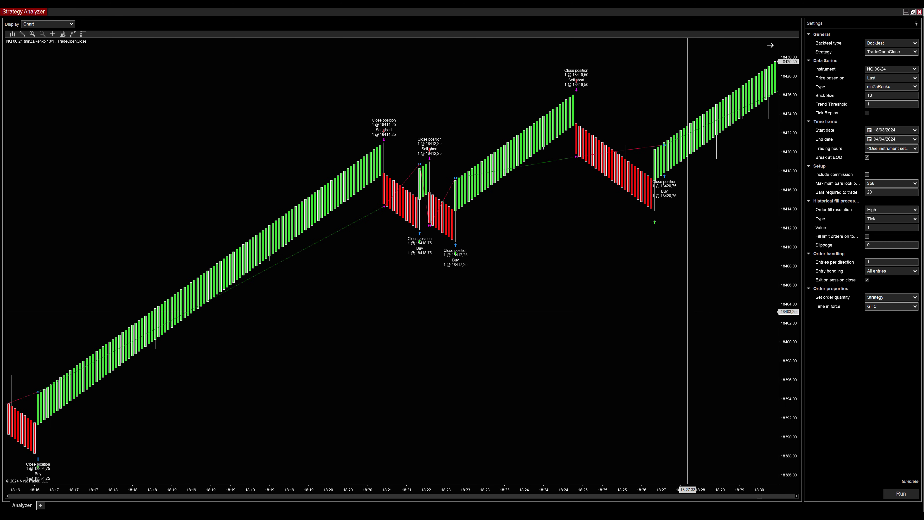
{"action": "scroll", "coordinate": [402, 477], "scroll_direction": "up", "scroll_amount": 4}
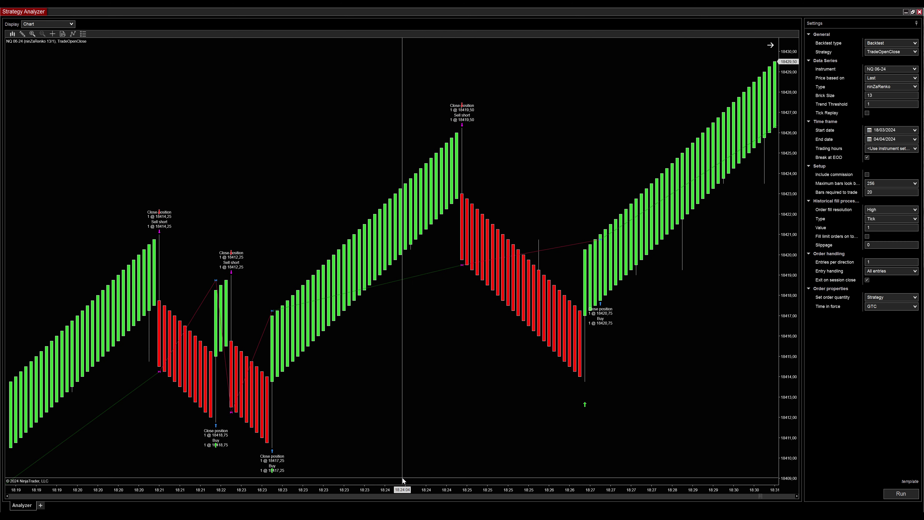
- Set the order fill resolution to Standard (Fastest), rerun the backtest and inspect its last trades on the chart
{"action": "left_click", "coordinate": [891, 209]}
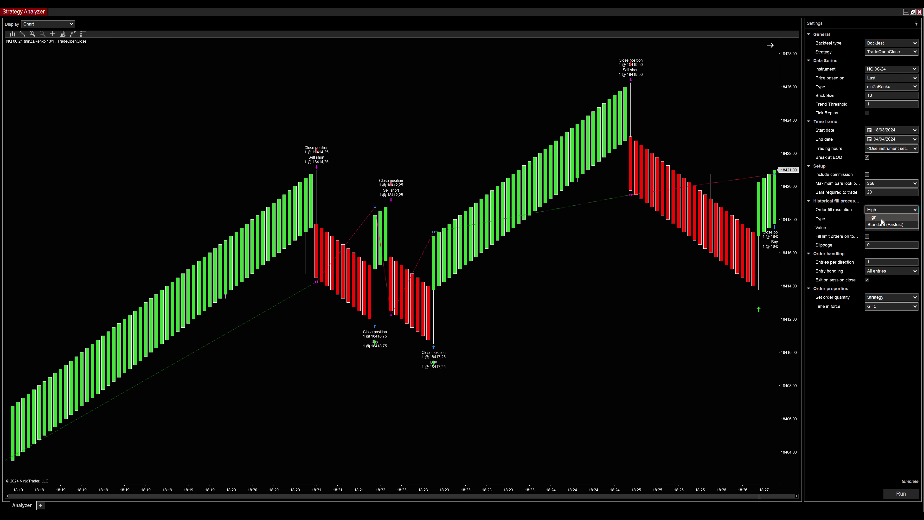
{"action": "left_click", "coordinate": [881, 218]}
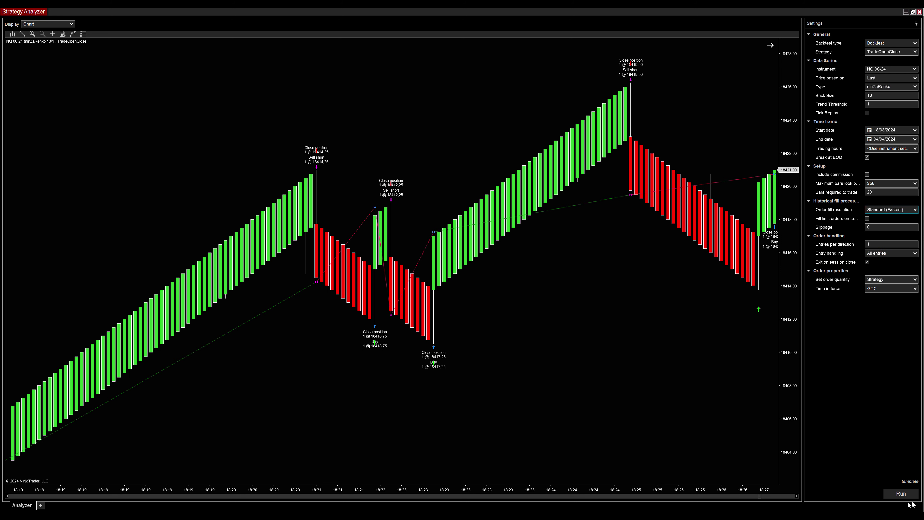
{"action": "left_click", "coordinate": [901, 494]}
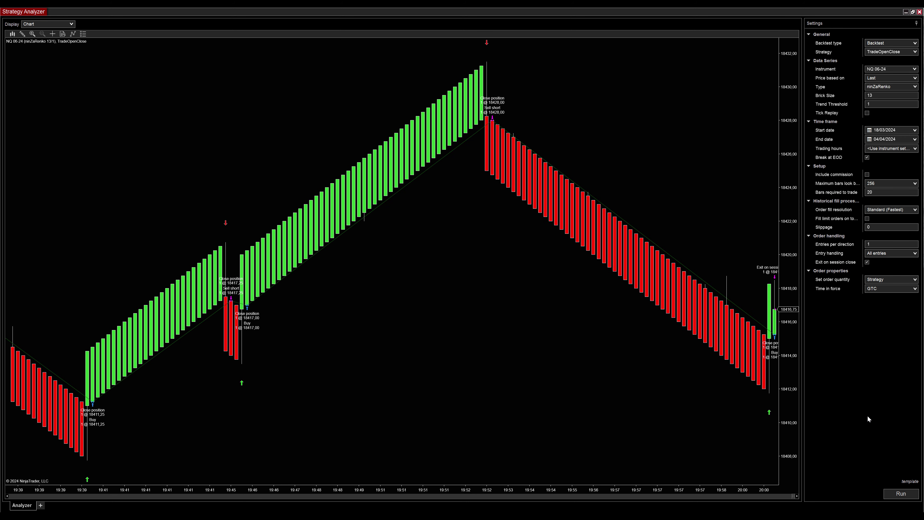
{"action": "scroll", "coordinate": [319, 453], "scroll_direction": "up", "scroll_amount": 10}
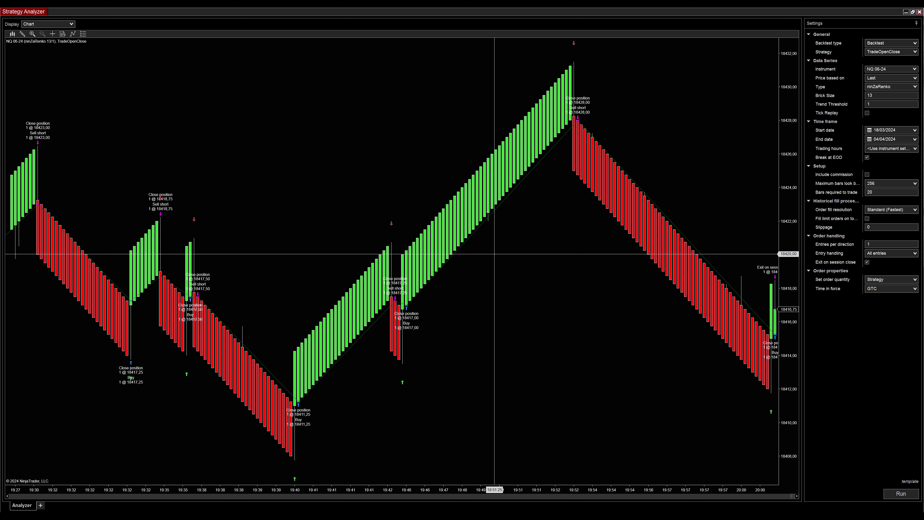
- Change the order fill resolution to High and rerun the backtest to compare the same chart trades
{"action": "left_click", "coordinate": [882, 209]}
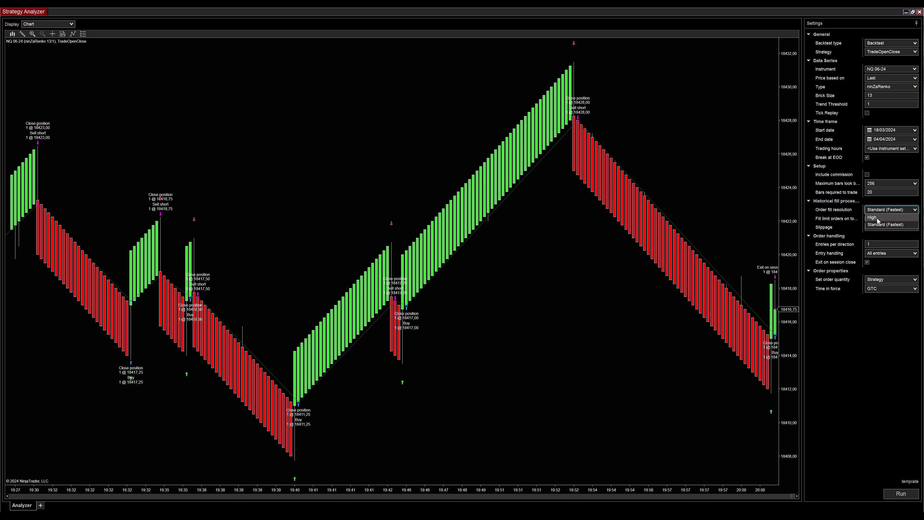
{"action": "left_click", "coordinate": [877, 218]}
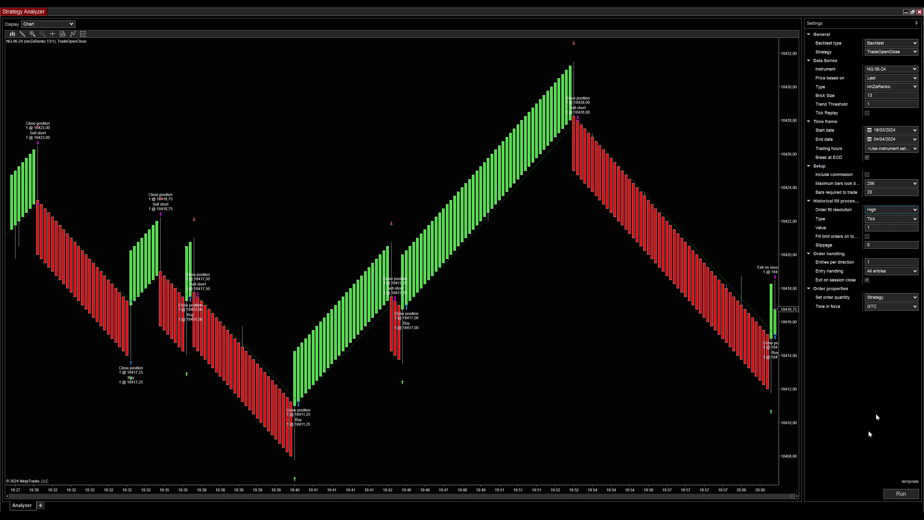
{"action": "left_click", "coordinate": [895, 493]}
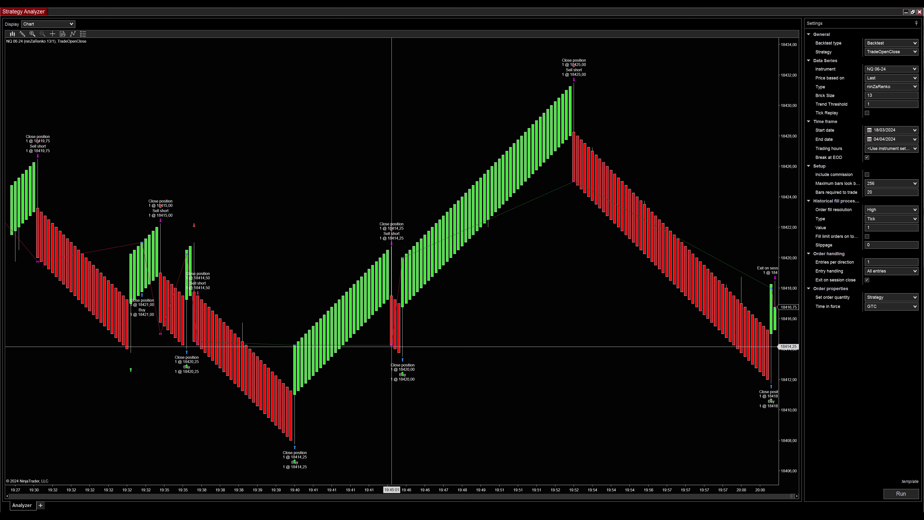
- Set the order fill resolution back to Standard (Fastest) and rerun the backtest
{"action": "left_click", "coordinate": [874, 211]}
{"action": "left_click", "coordinate": [873, 224]}
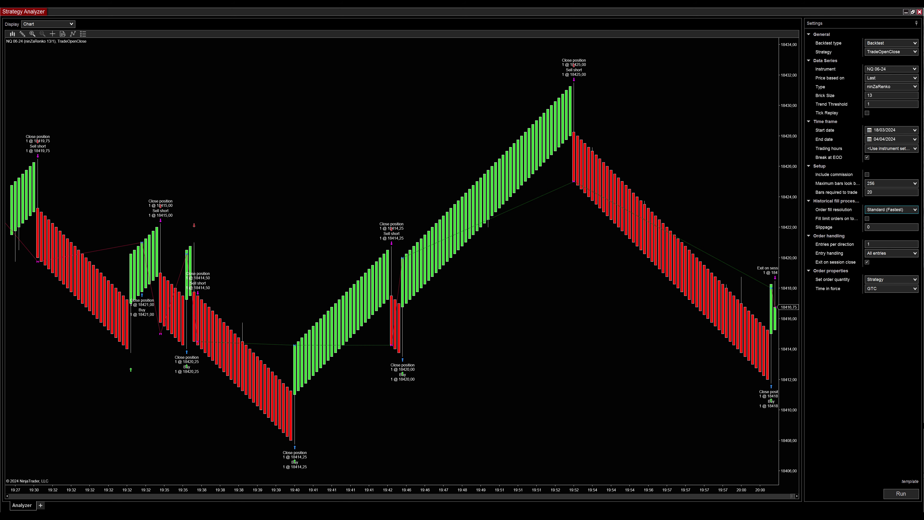
{"action": "left_click", "coordinate": [900, 493]}
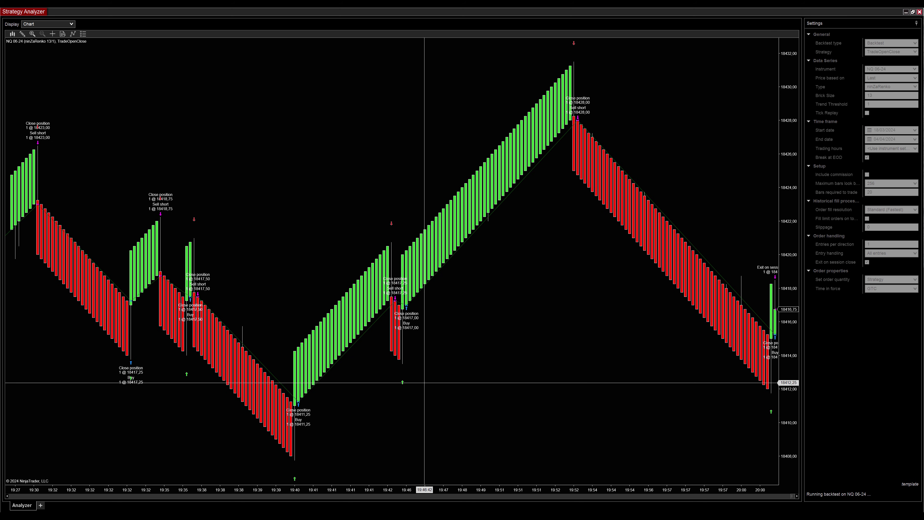
- Examine the Standard-resolution trade fills on the chart, going back from about 20:00 to about 18:40
{"action": "scroll", "coordinate": [429, 401], "scroll_direction": "up", "scroll_amount": 5}
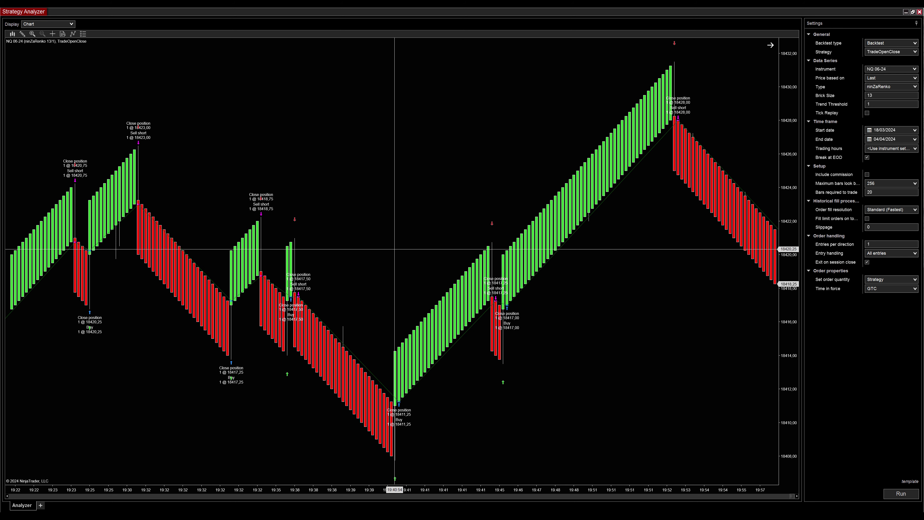
{"action": "scroll", "coordinate": [630, 275], "scroll_direction": "down", "scroll_amount": 4}
{"action": "scroll", "coordinate": [597, 275], "scroll_direction": "up", "scroll_amount": 7}
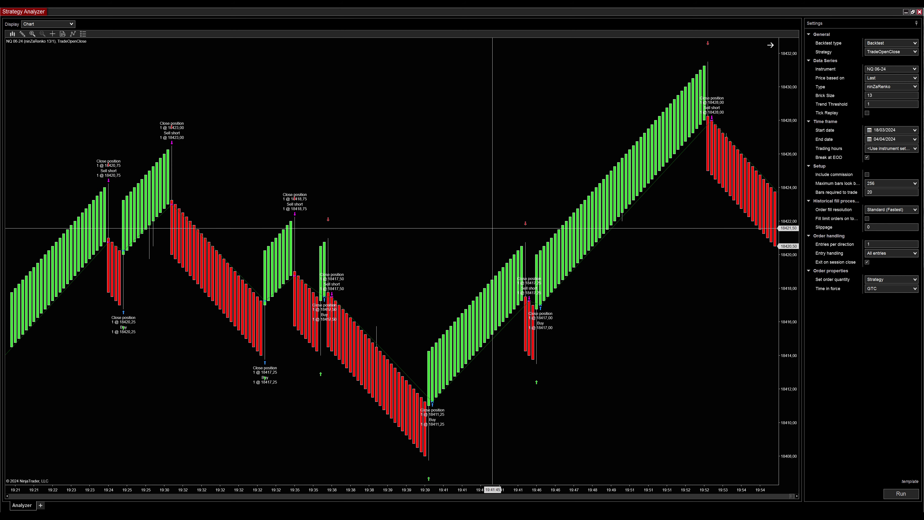
{"action": "scroll", "coordinate": [535, 209], "scroll_direction": "up", "scroll_amount": 10}
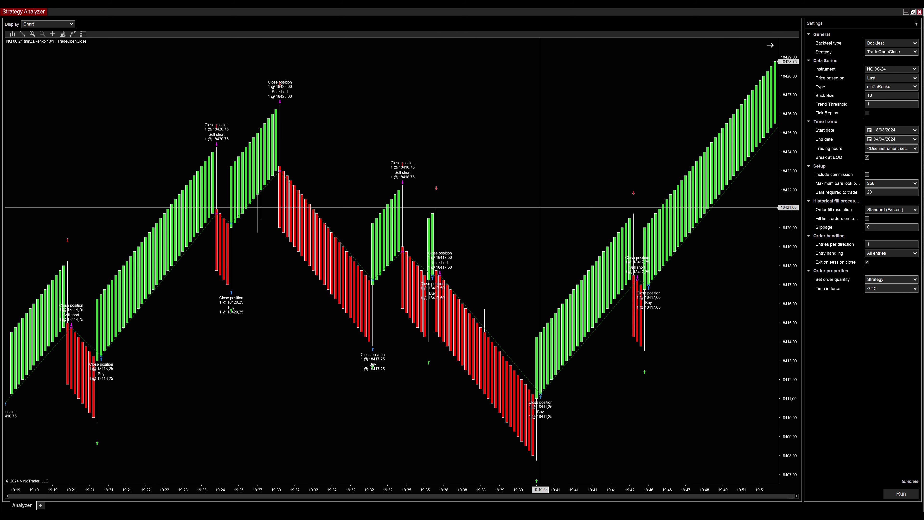
{"action": "scroll", "coordinate": [301, 159], "scroll_direction": "up", "scroll_amount": 20}
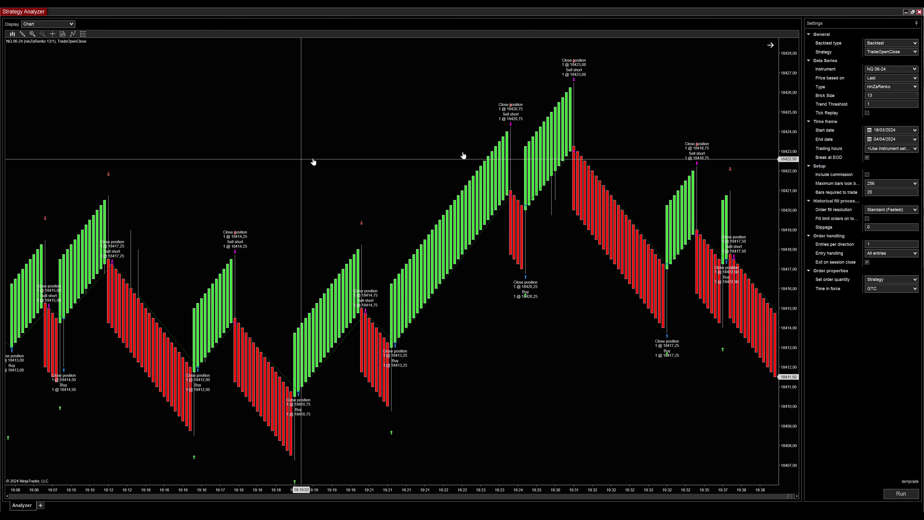
{"action": "scroll", "coordinate": [301, 159], "scroll_direction": "up", "scroll_amount": 20}
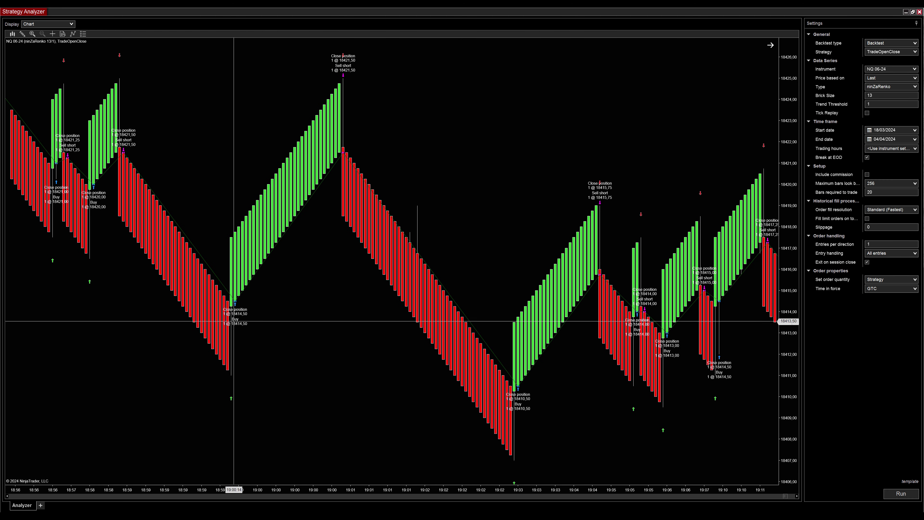
{"action": "scroll", "coordinate": [234, 321], "scroll_direction": "up", "scroll_amount": 20}
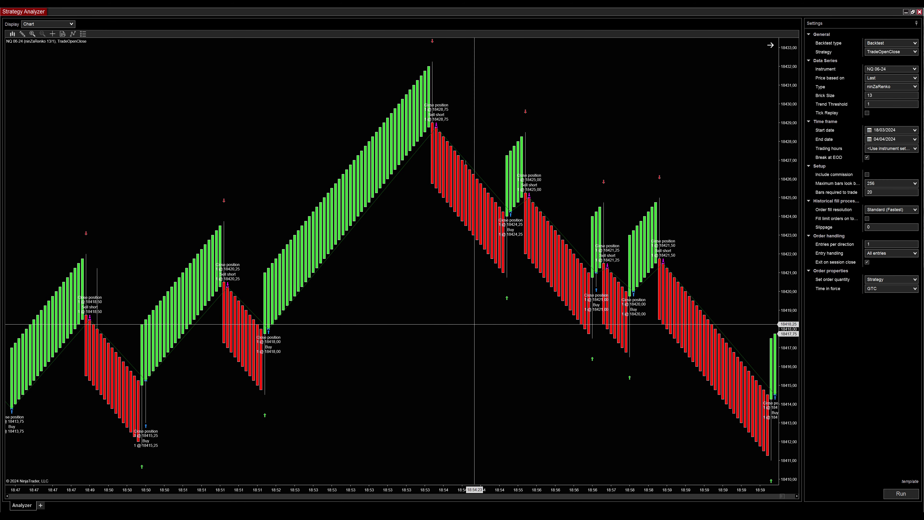
{"action": "scroll", "coordinate": [475, 324], "scroll_direction": "up", "scroll_amount": 20}
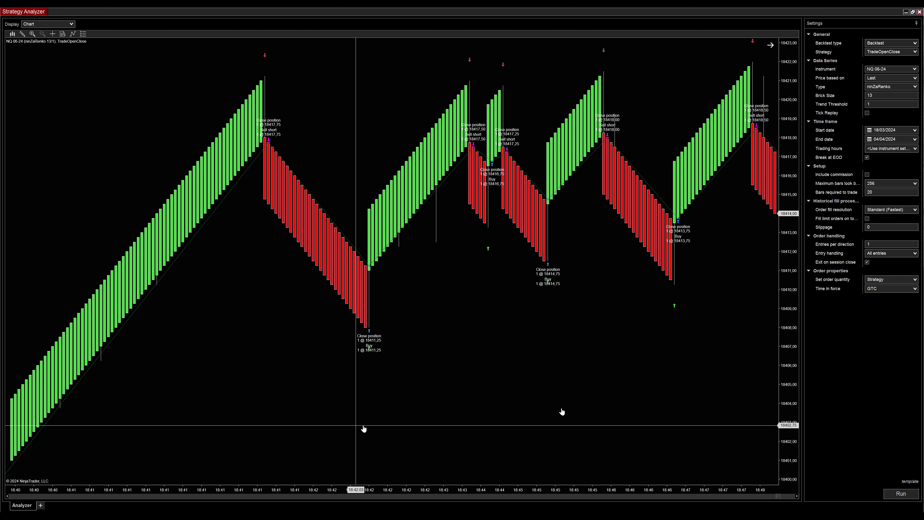
{"action": "scroll", "coordinate": [364, 429], "scroll_direction": "up", "scroll_amount": 15}
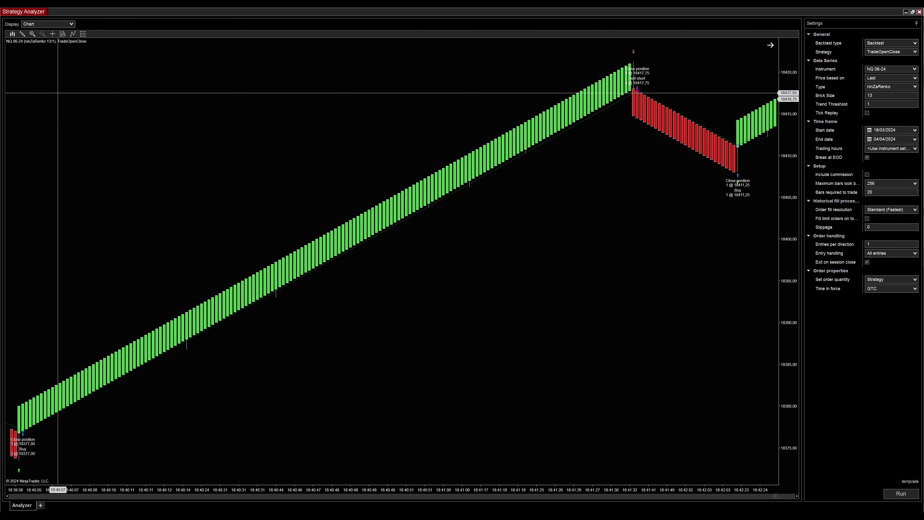
- Display the backtest's Summary and rerun the backtest with High order fill resolution to compare the performance figures
{"action": "left_click", "coordinate": [41, 24]}
{"action": "left_click", "coordinate": [41, 32]}
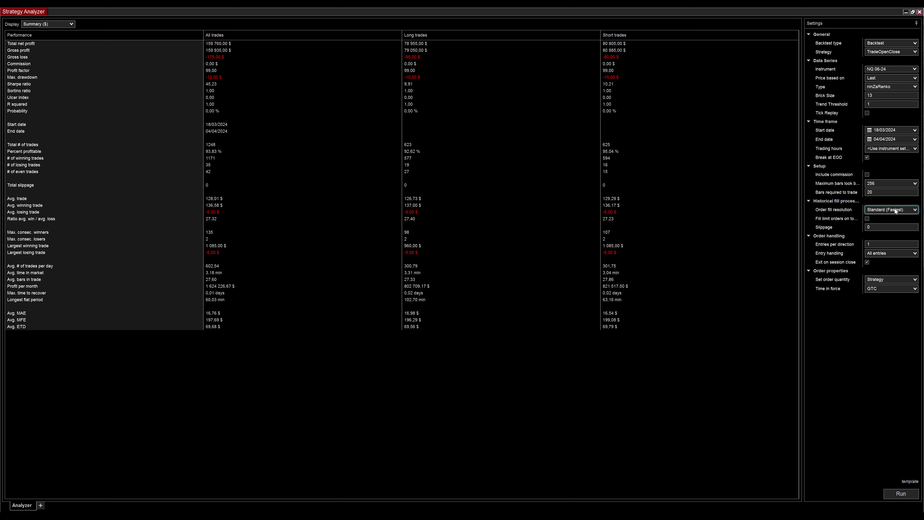
{"action": "left_click", "coordinate": [877, 217]}
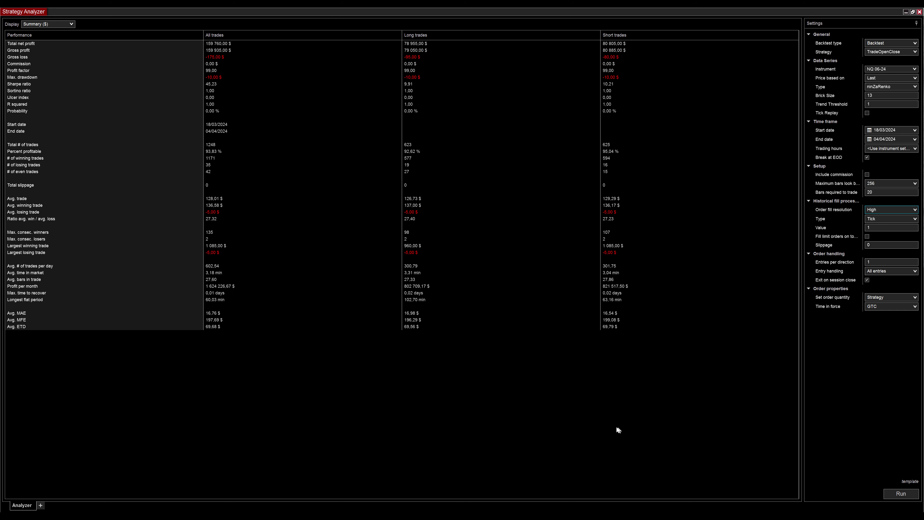
{"action": "left_click", "coordinate": [890, 496]}
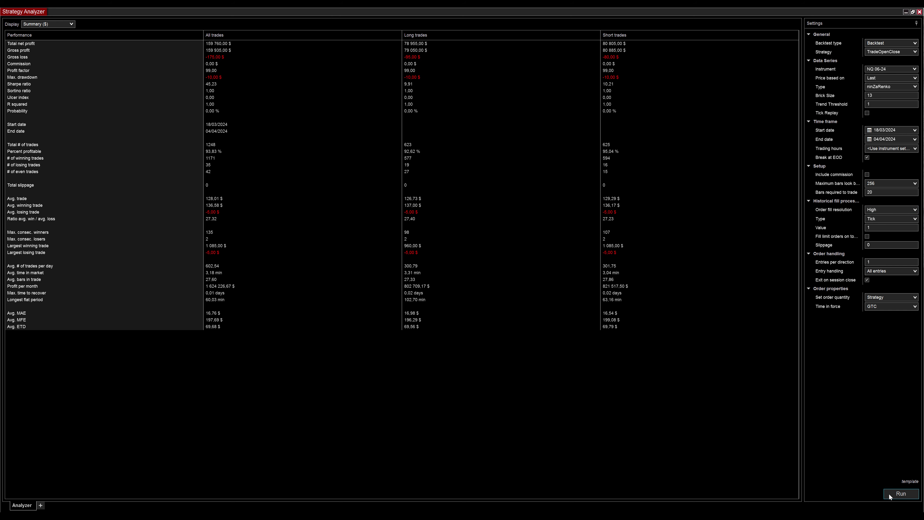